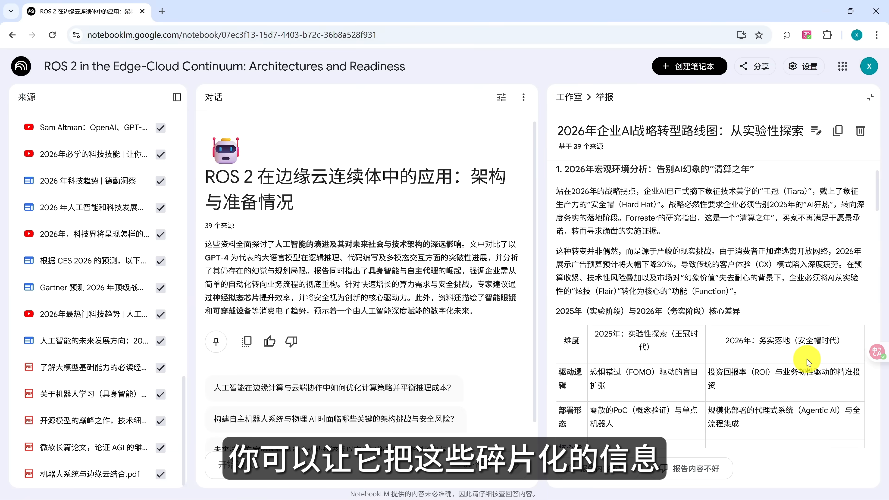
Step: Close the roadmap report and ask the chat “根据这些资料，帮我检查一下2026 科技趋势调研报告有没有遗漏什么关键论证，或者有哪些观点证据不够充分”
scroll(807, 361, down, 3)
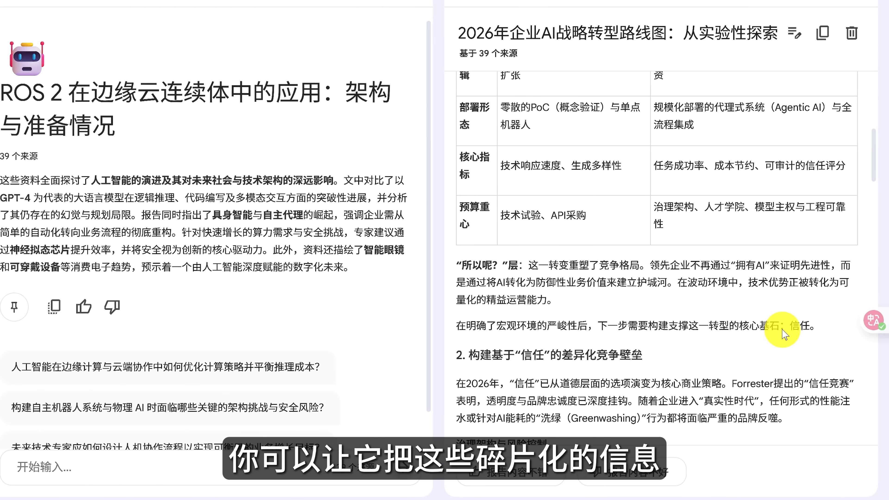
scroll(807, 359, down, 4)
scroll(783, 330, down, 5)
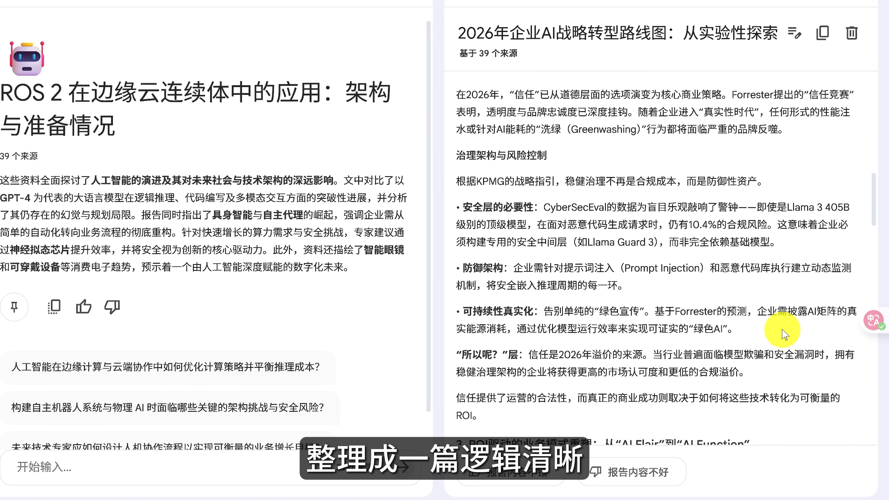
scroll(784, 332, down, 2)
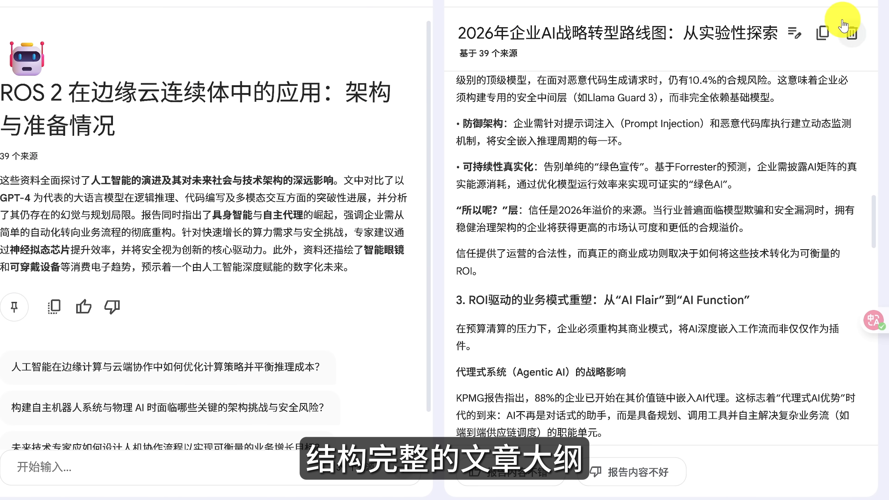
click(865, 0)
click(355, 462)
text(根据这些资料，帮我检查一下2026 科技趋势调研报告有没有遗漏什么关键论证，或者有哪些观点证据不够充分)
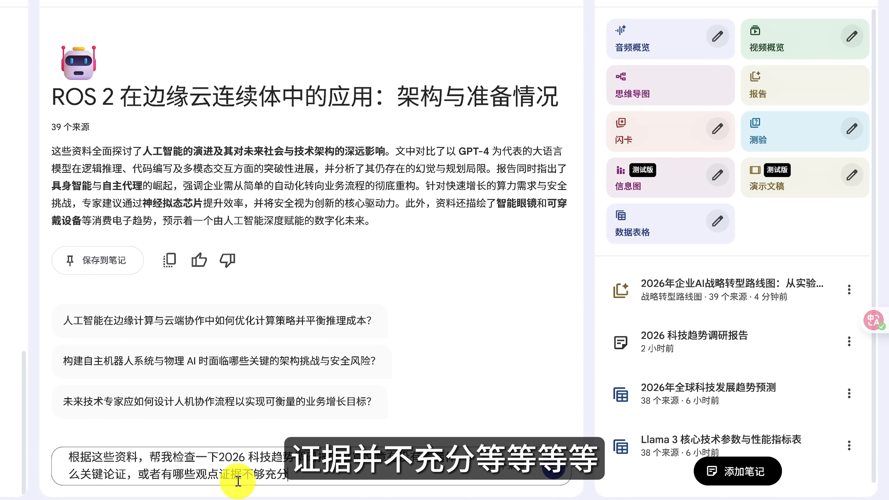
click(552, 477)
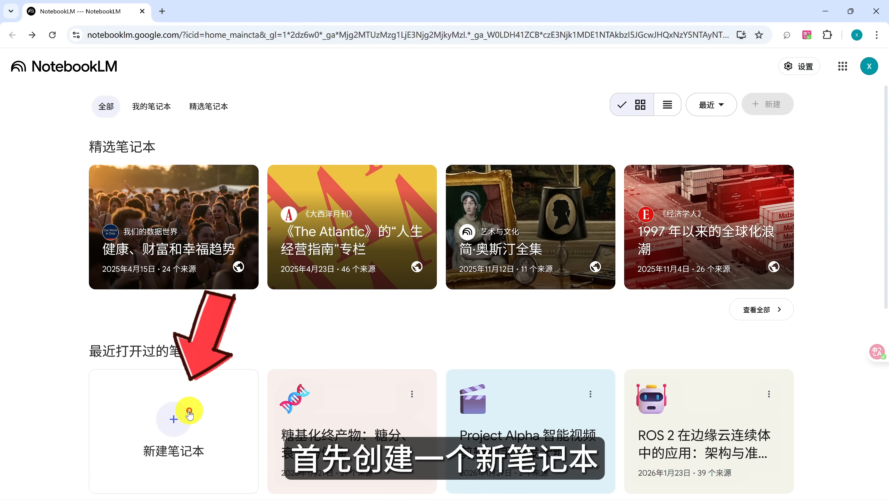
Step: In a new notebook, run a 深度研究 web search for “阿凡达3 结局解析” and import the discovered sources
click(189, 415)
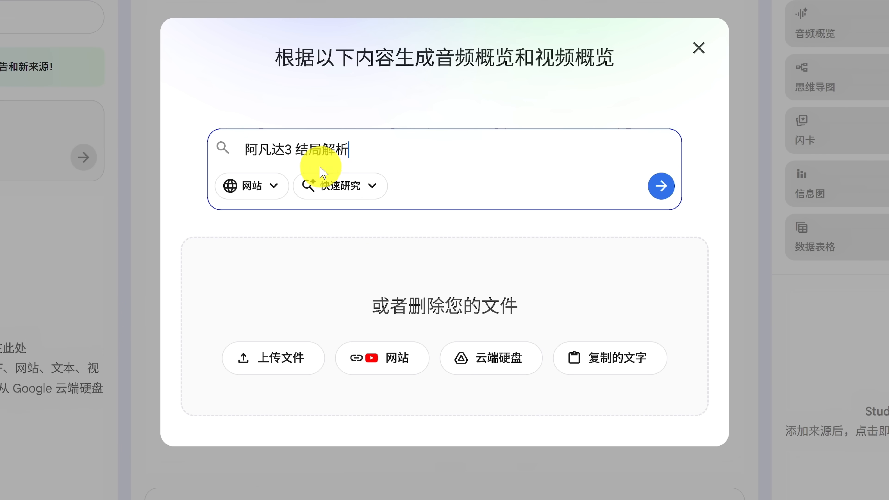
click(276, 187)
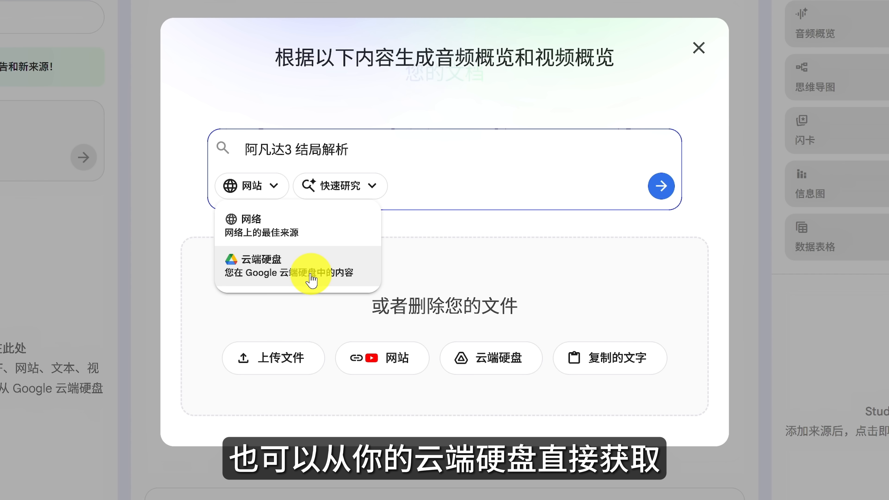
click(372, 187)
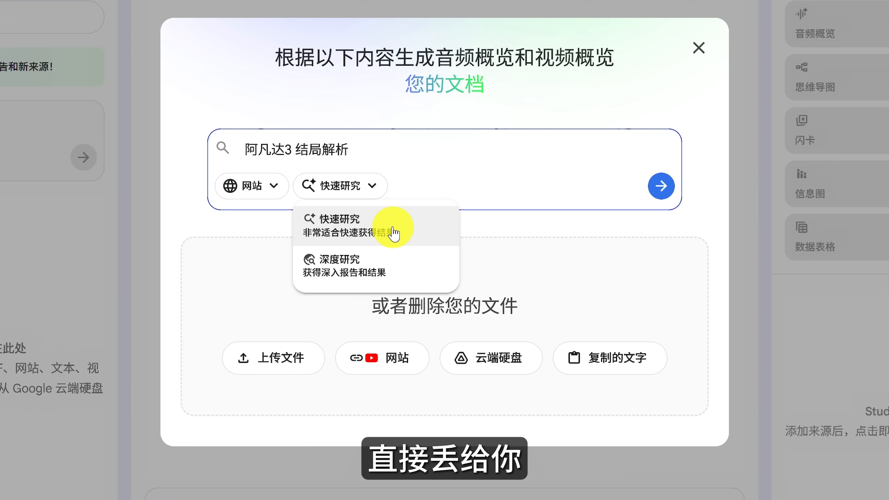
click(375, 263)
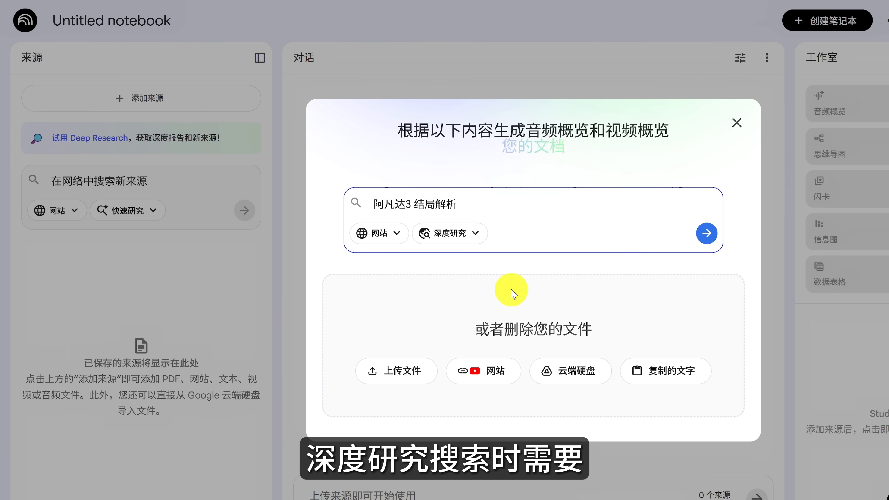
click(710, 235)
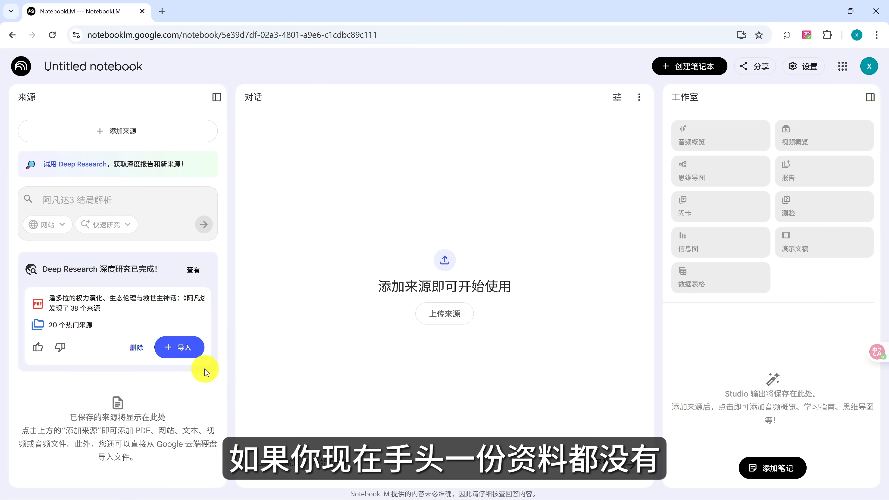
click(186, 348)
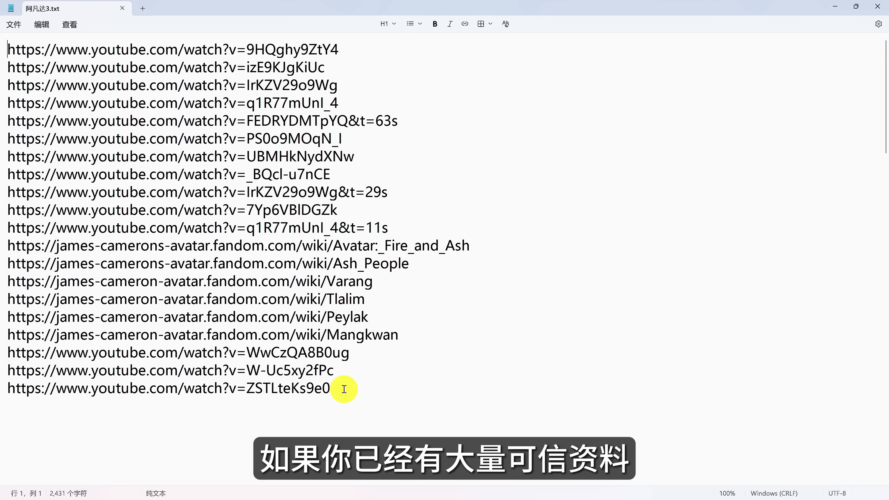
Step: Copy the list of links from 阿凡达3.txt and import them into the notebook as website and YouTube sources
drag(344, 389, 6, 43)
key(ctrl+c)
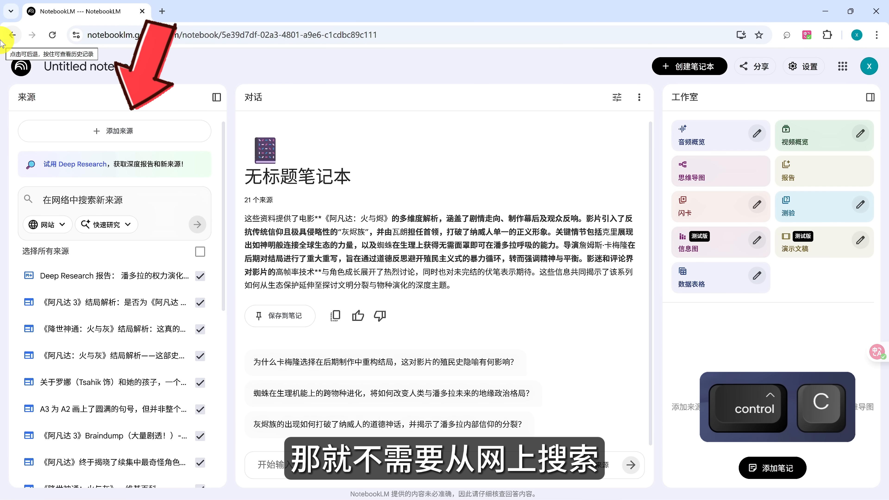
click(117, 130)
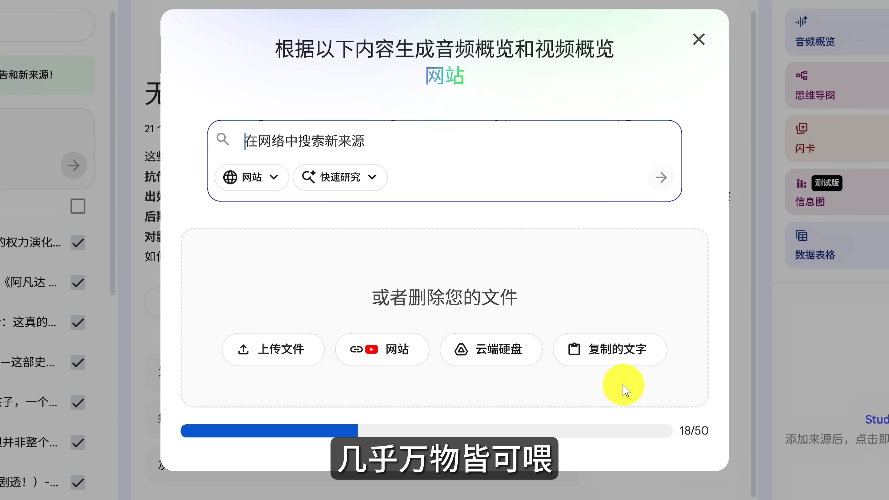
click(388, 351)
key(ctrl+v)
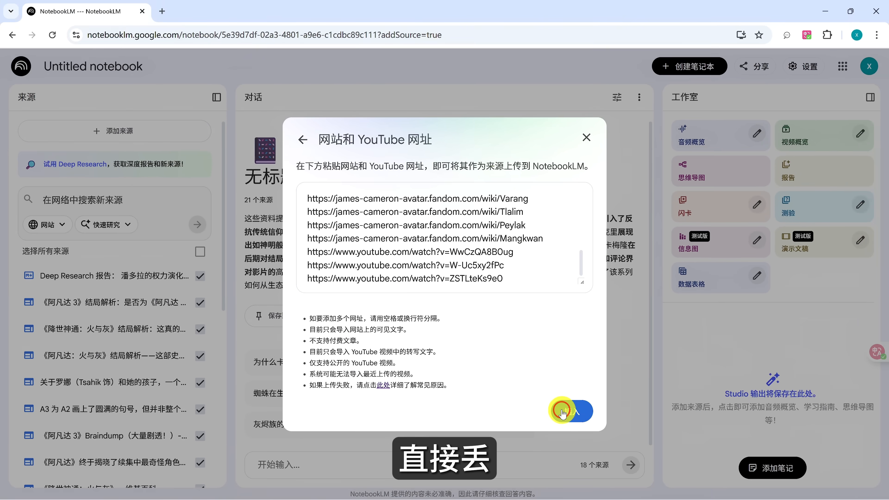
click(635, 445)
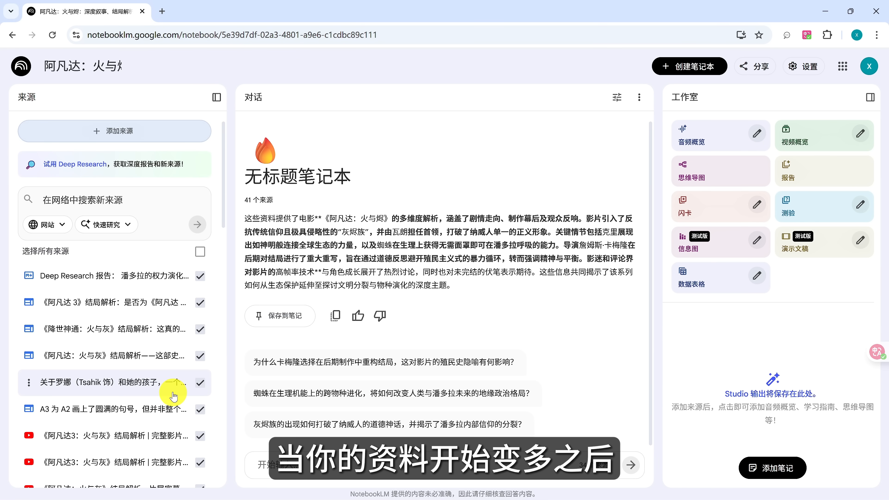
Step: Exclude the Deep Research report and the “关于罗娜（Tsahik 饰）和她的孩子” source from the notebook's selected sources
scroll(174, 397, down, 6)
scroll(174, 397, up, 6)
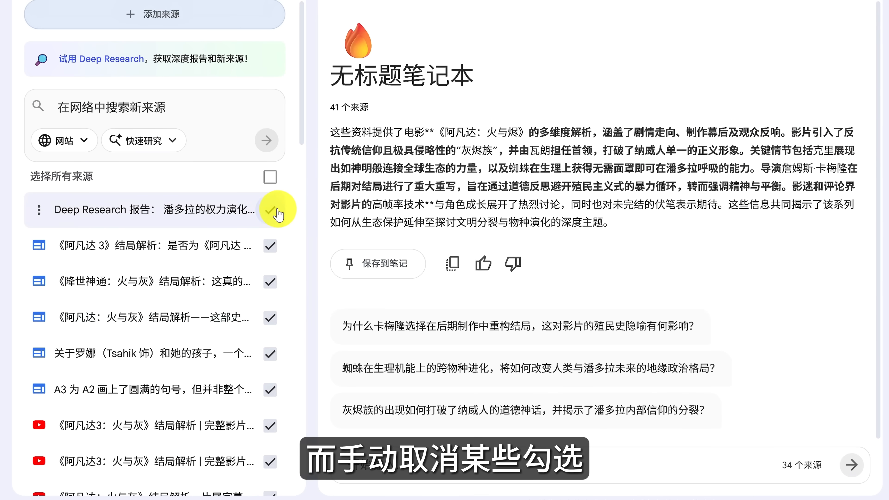
click(278, 211)
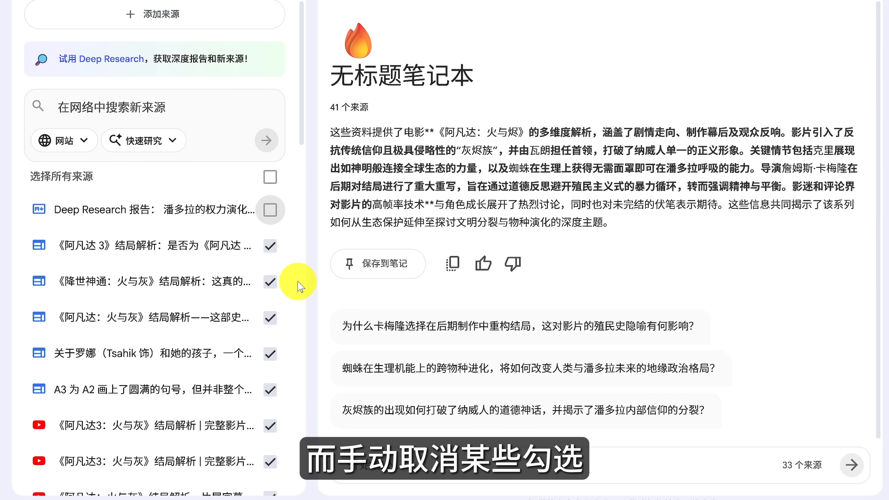
click(273, 353)
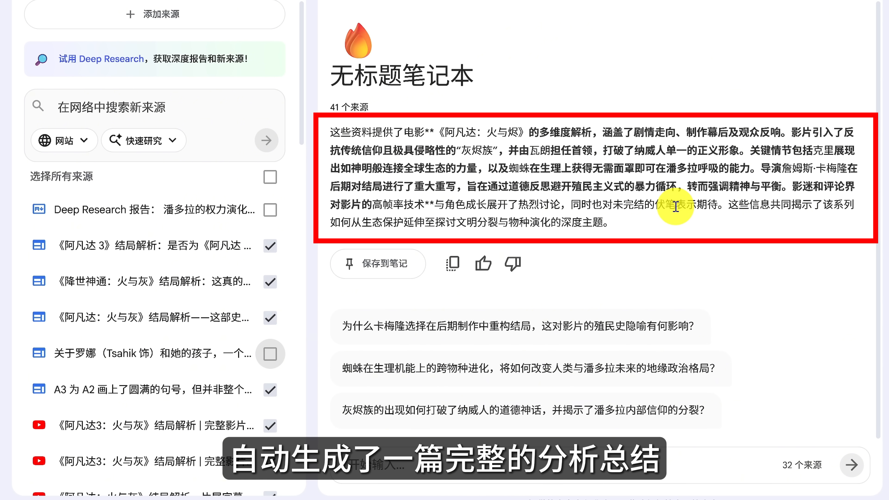
Step: Ask the notebook chat “阿凡达3的这个结局，为什么很多观众觉得不爽？”
click(541, 472)
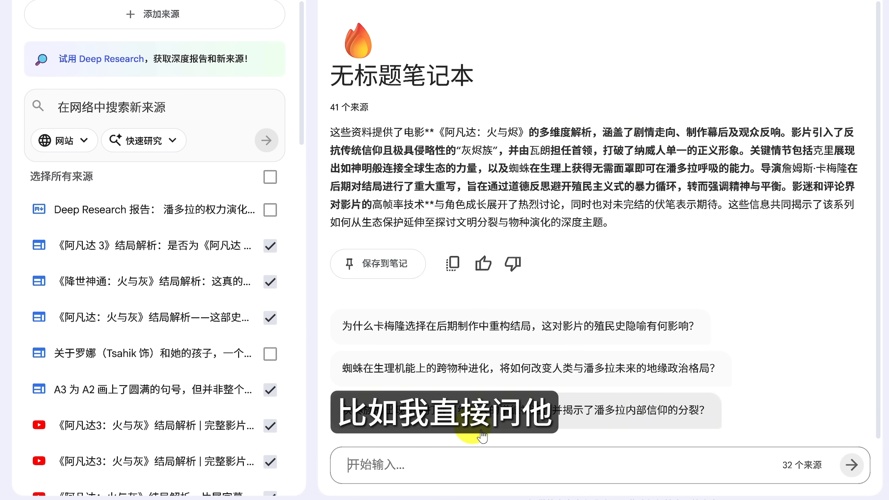
click(564, 479)
text(af阿凡达3的这个结局)
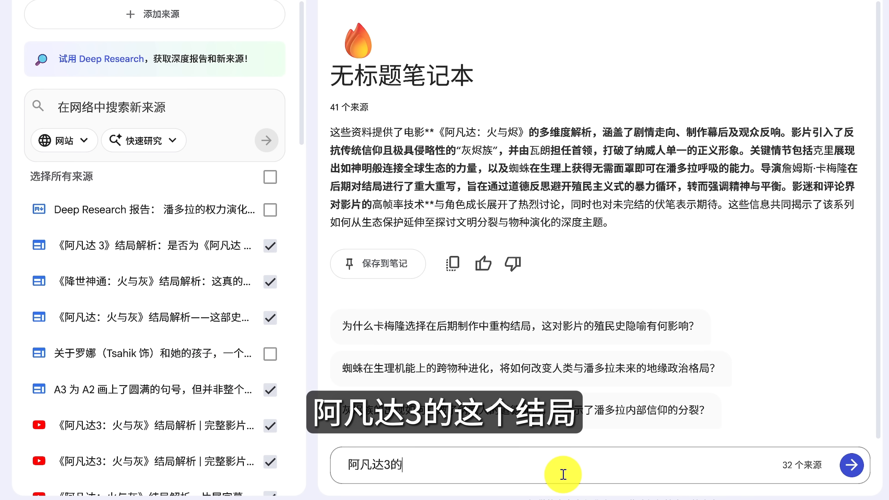
text(，为什么很多观众觉得bush)
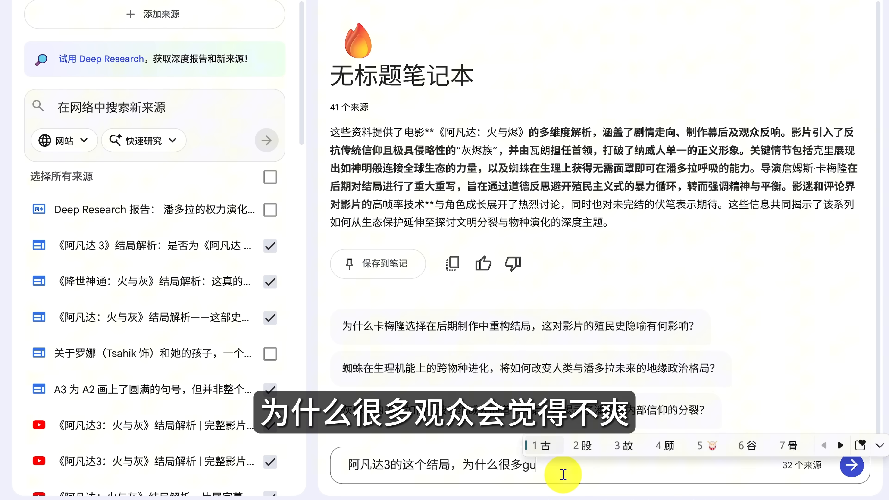
text(不爽？)
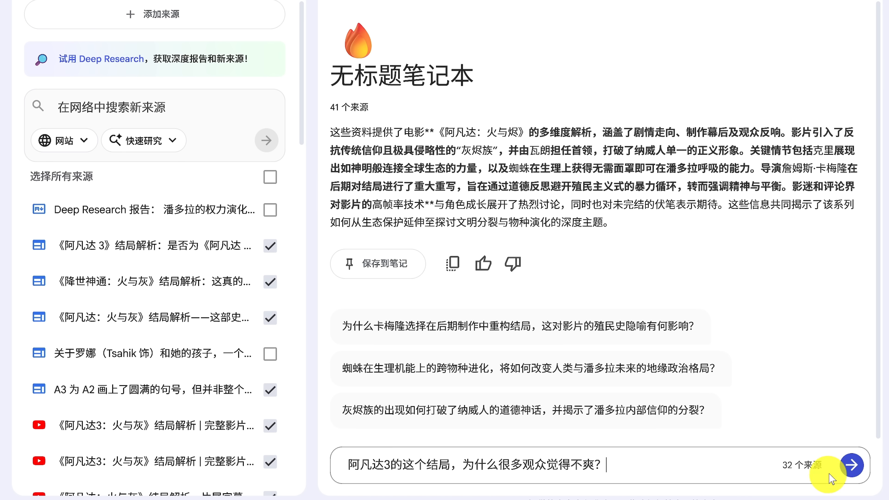
click(850, 464)
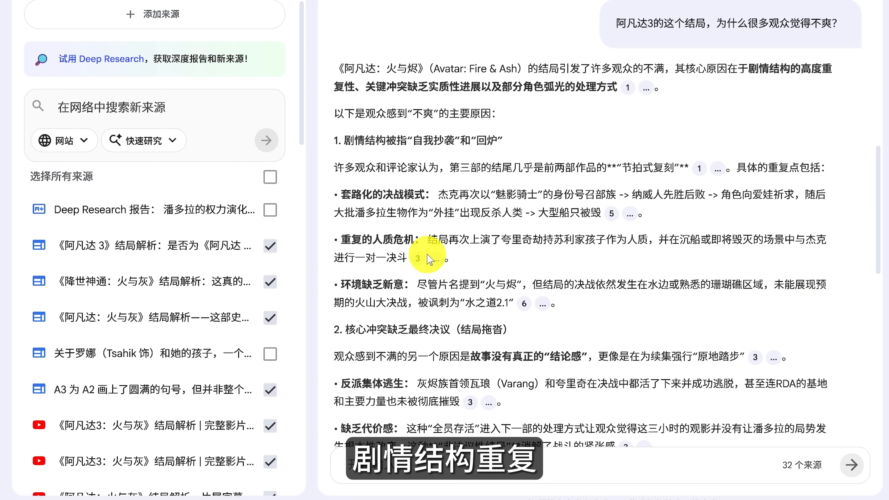
Step: Configure the chat with the 自定义 prompt “请从导演选择、情绪设计和观众心理预期的角度，解释观众“不爽”的真正原因。可以给出明确判断，不需要保持中立。” and save it
scroll(591, 298, down, 10)
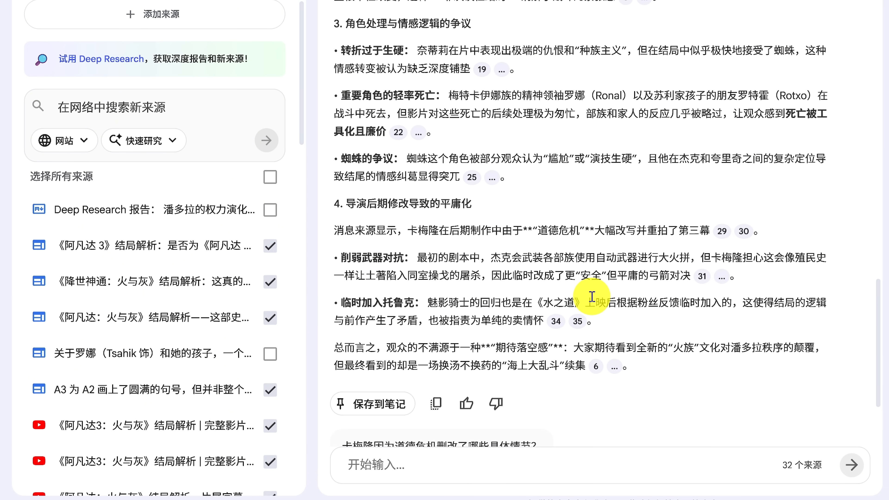
scroll(592, 297, up, 12)
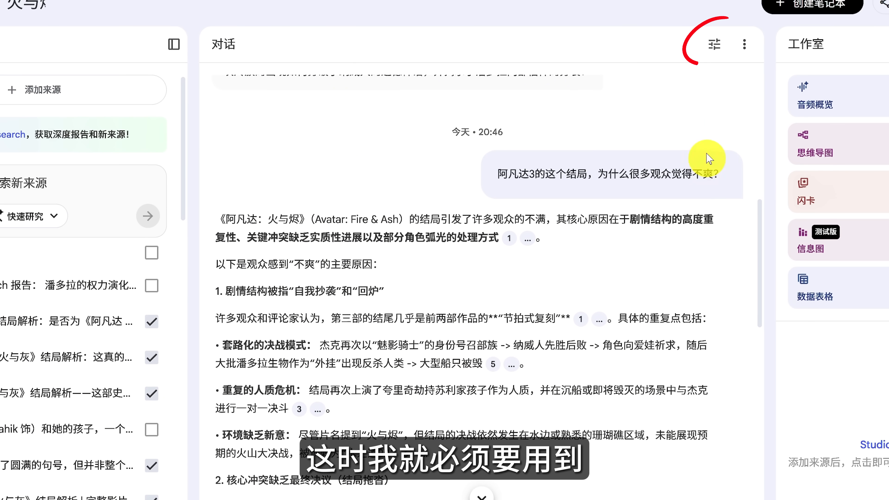
click(712, 52)
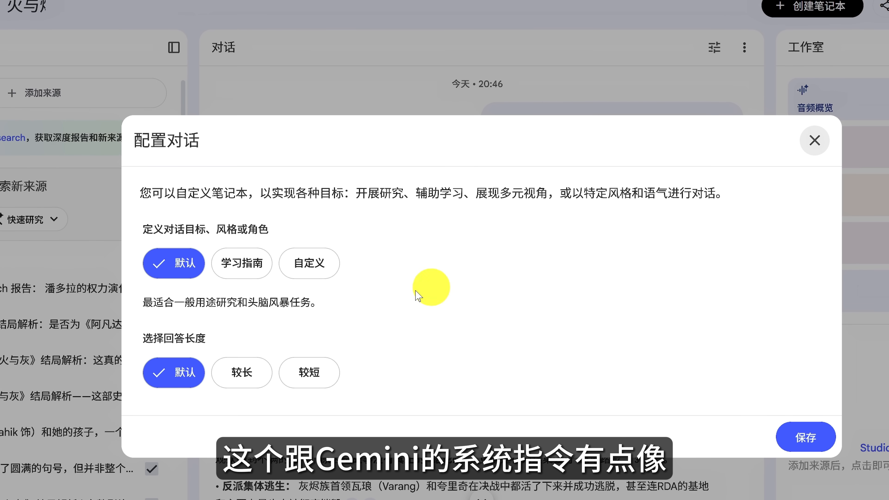
click(319, 262)
click(389, 298)
text(请从导演选择、情绪设计和观众心理预期的角度， 解释观众"不爽"的真正原因。 可以给出明确判断，不需要保持中立。)
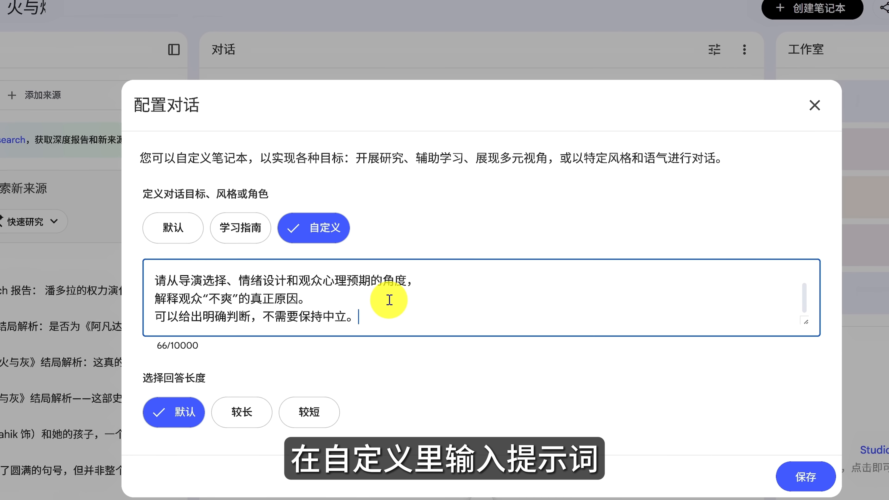
click(802, 476)
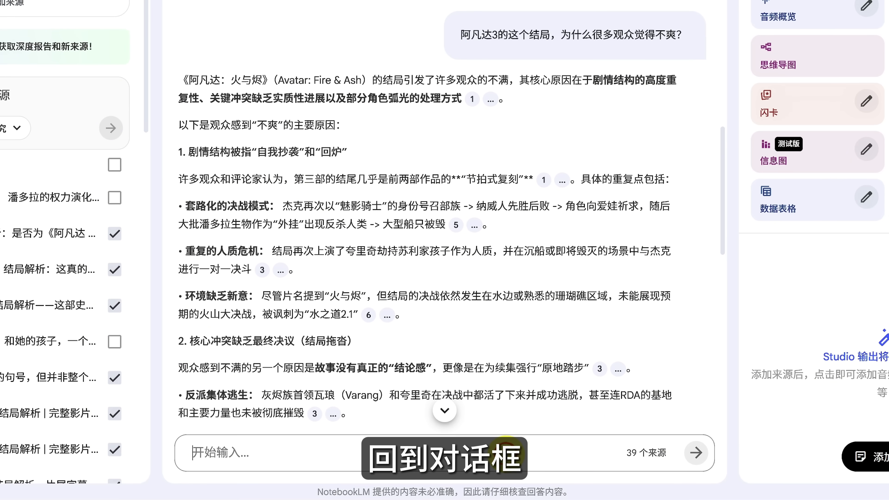
Step: Copy the earlier question about the 阿凡达3 ending from the conversation and send it to the chat again
drag(460, 35, 687, 35)
key(ctrl+c)
click(366, 453)
key(ctrl+v)
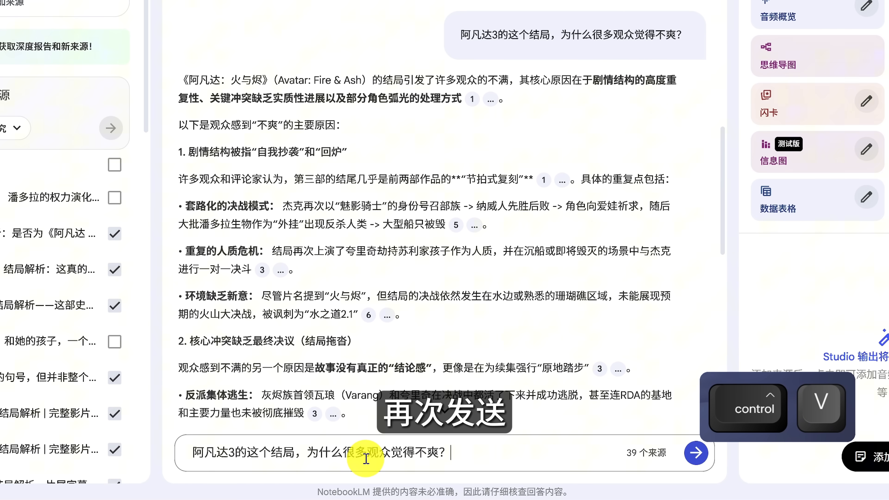
click(703, 454)
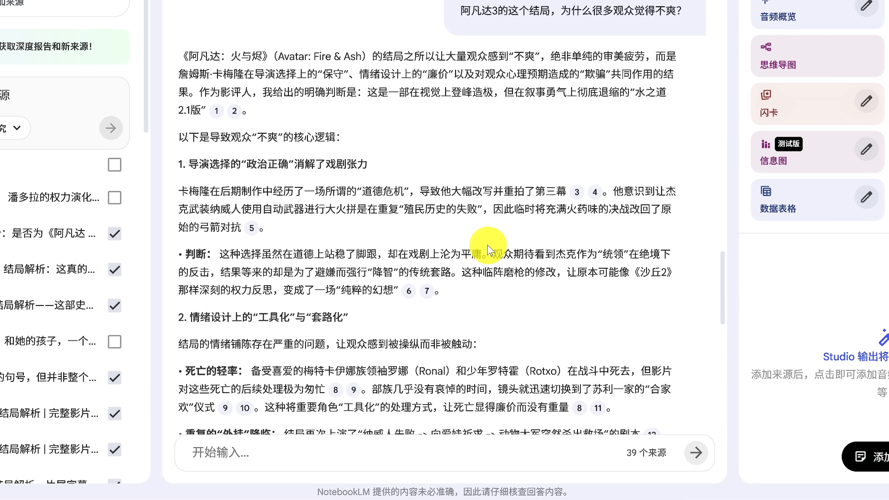
Step: Add a note with the new answer's section 2 passage, from 情绪设计 through the 死亡的轻率 point, and convert it to a source
scroll(489, 249, down, 5)
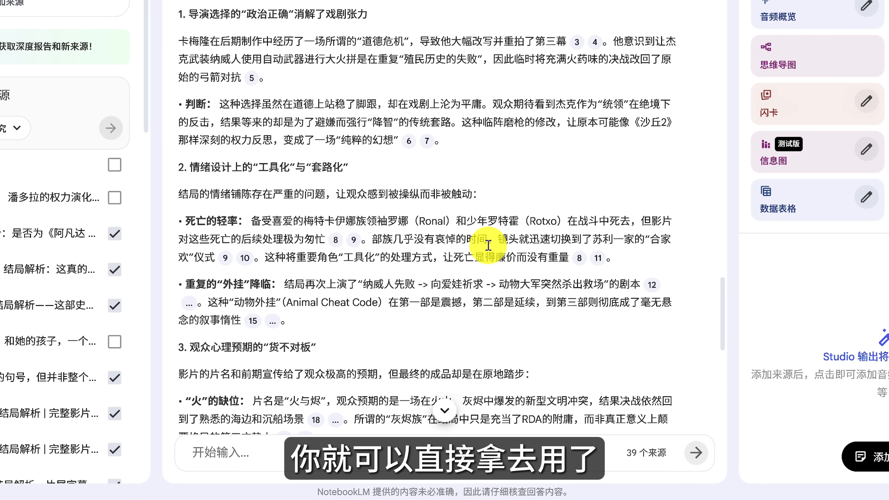
scroll(489, 245, down, 5)
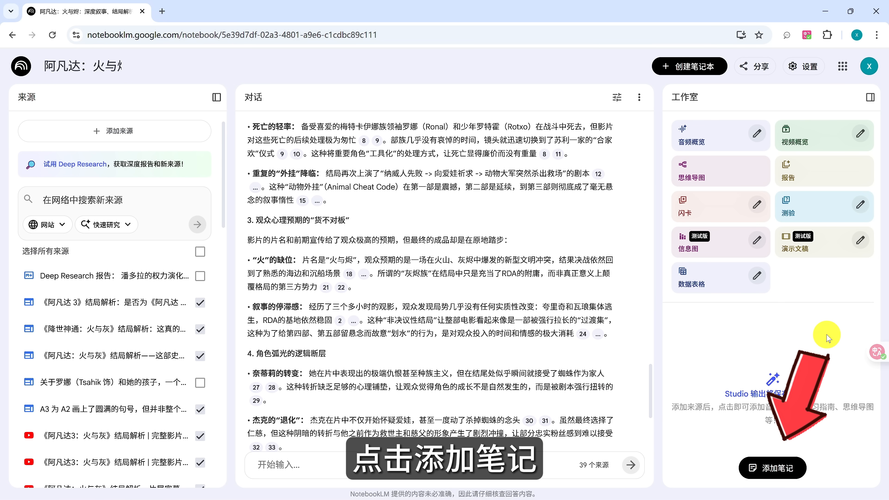
click(784, 469)
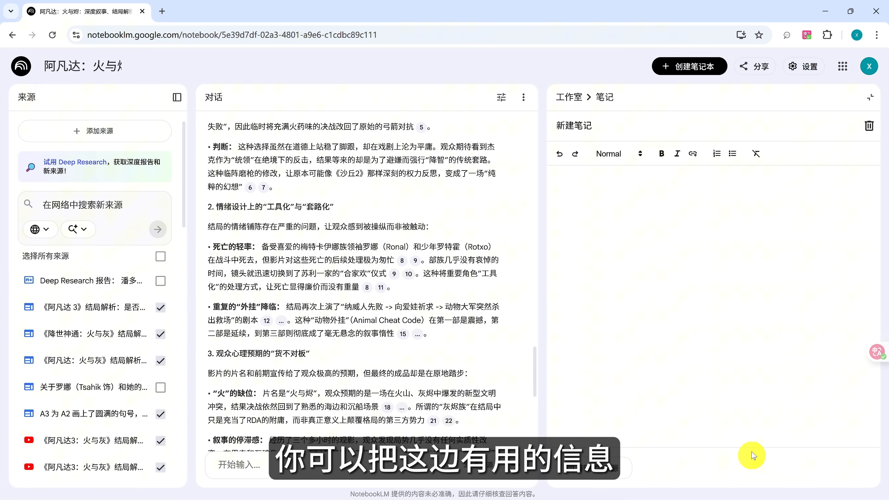
drag(219, 206, 360, 287)
key(ctrl+c)
click(647, 221)
key(ctrl+v)
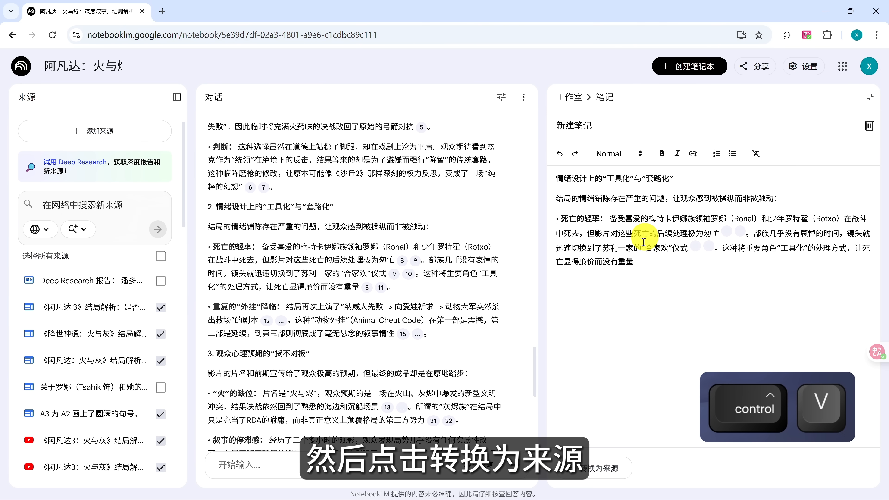
click(594, 468)
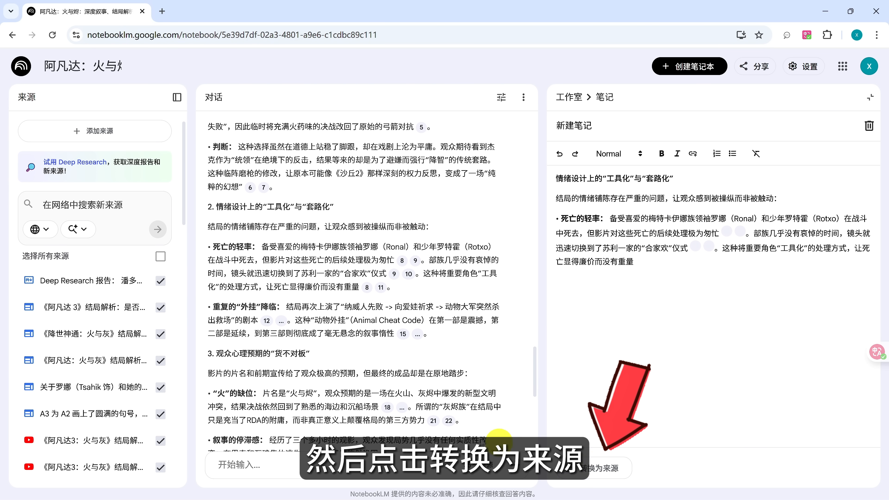
Step: Check the end of the source list for the note converted to a source, and close the note editor
scroll(73, 369, down, 10)
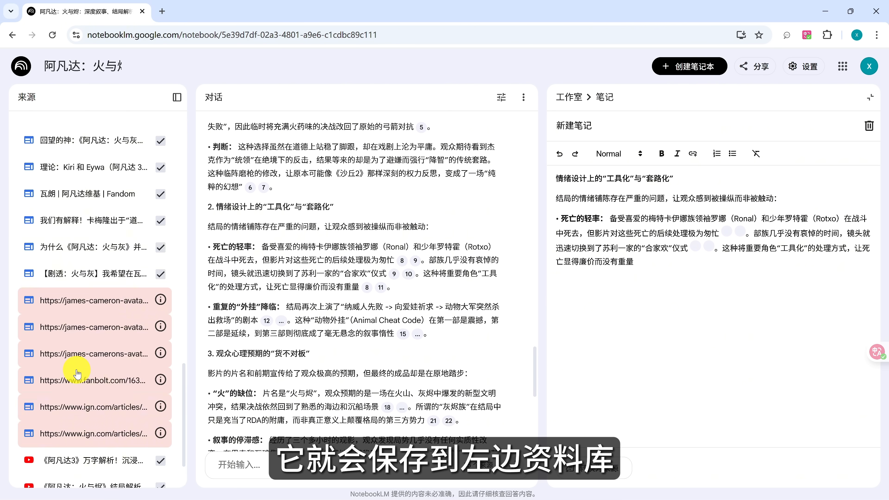
scroll(77, 374, down, 2)
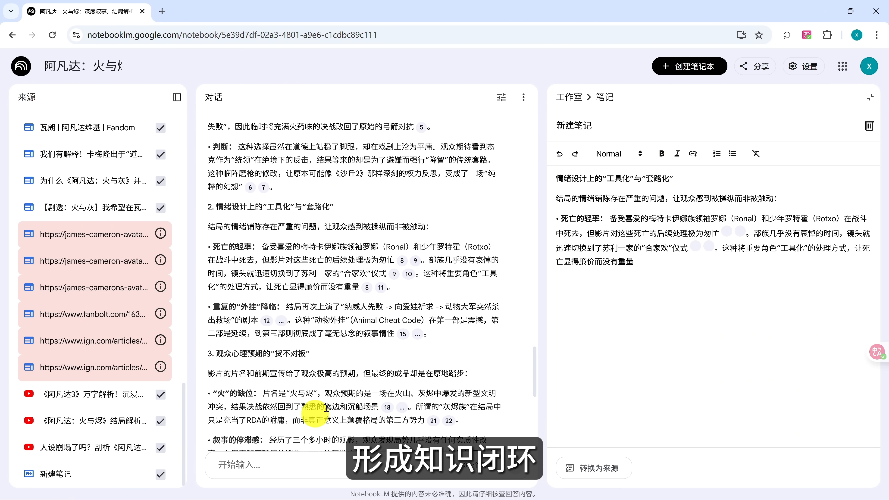
click(870, 98)
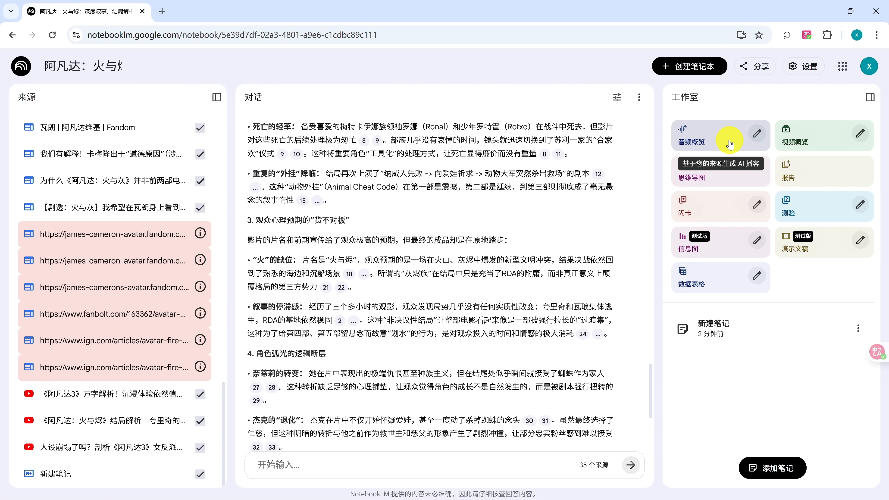
Step: Generate an audio overview in 辩论 format with the focus “假设听众完全没看过原资料，重点解释争议点，不要中立，给出明确判断。” and briefly play it
click(795, 114)
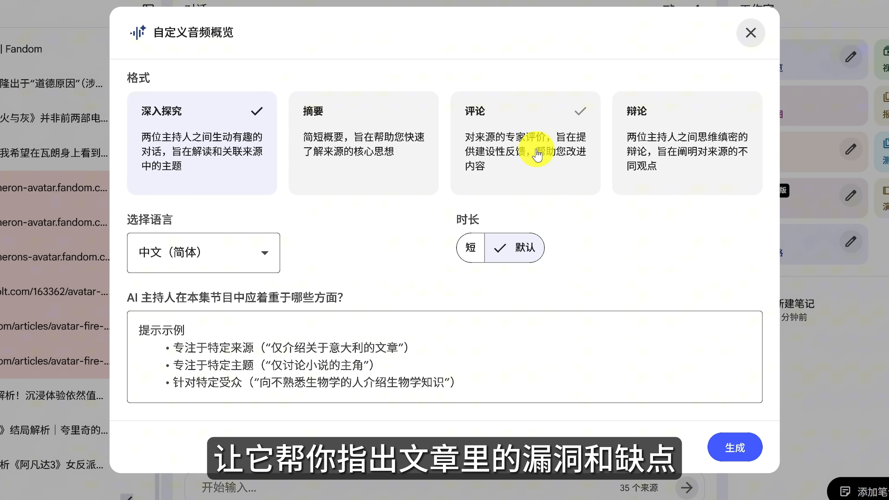
click(680, 153)
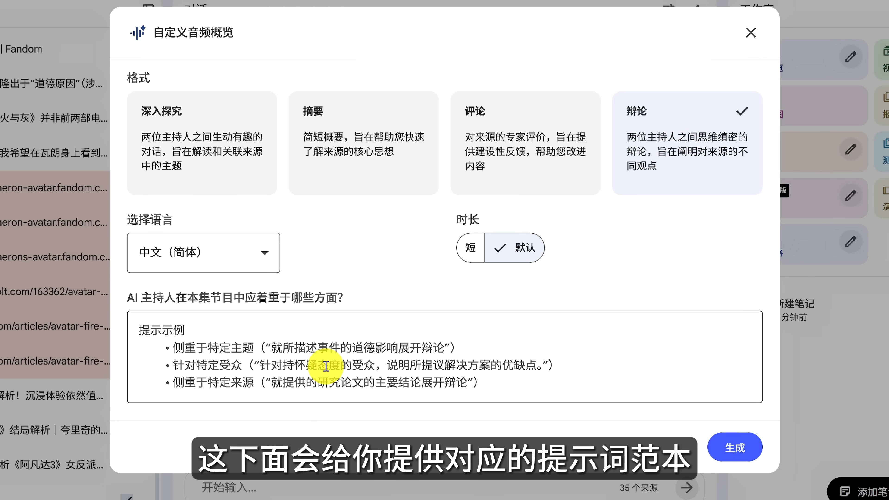
click(306, 337)
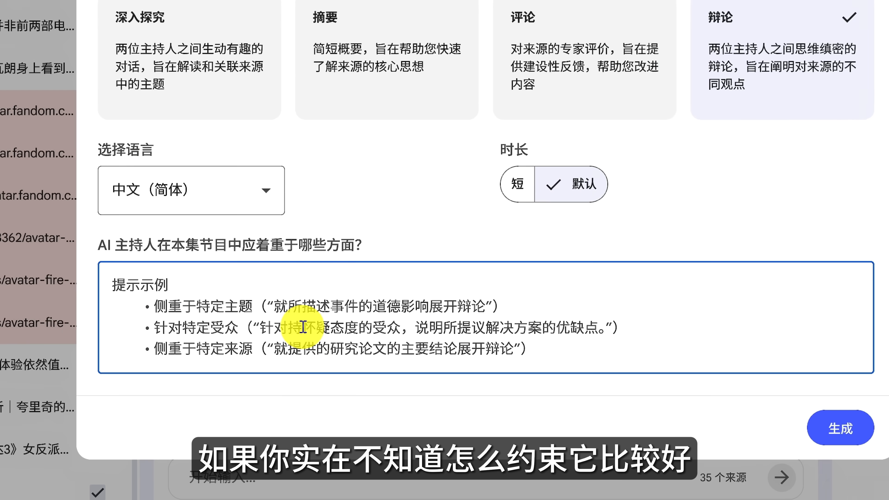
text(假设听众完全没看过原资料， 重点解释争议点，不要中立， 给出明确判断。)
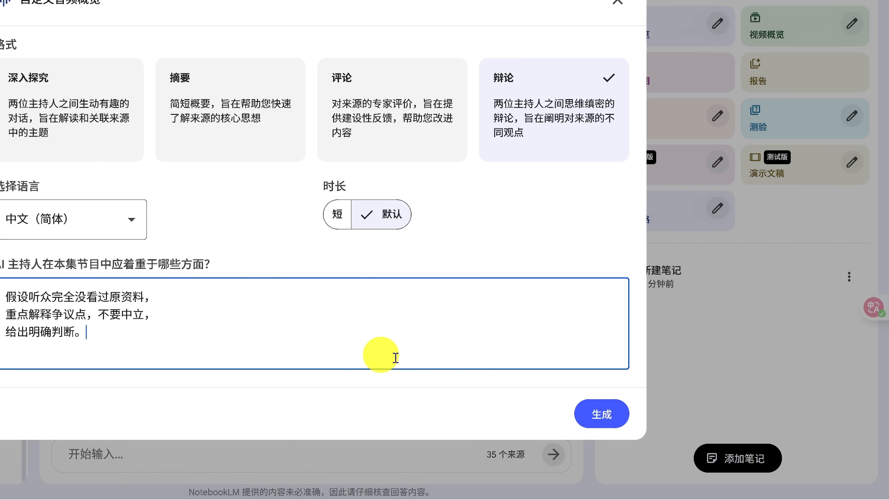
click(601, 417)
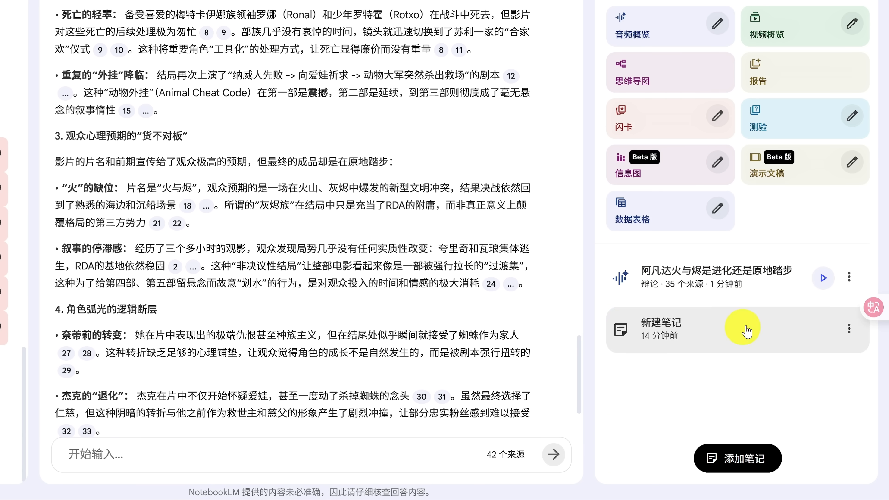
click(815, 279)
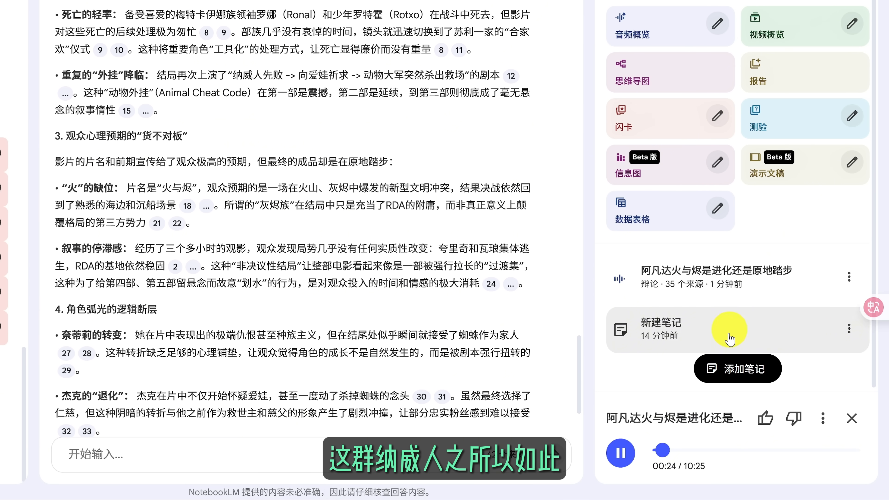
click(619, 452)
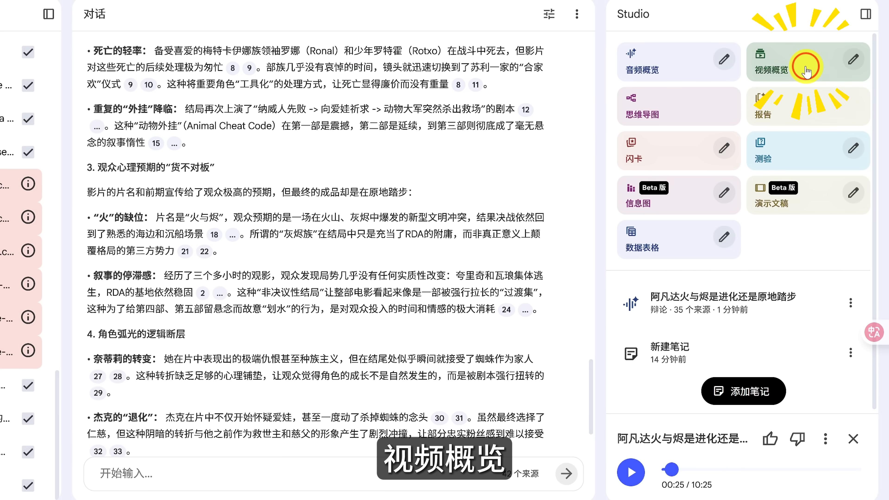
Step: Generate a video overview from the sources, preview it at several points on its timeline, and close it
click(806, 68)
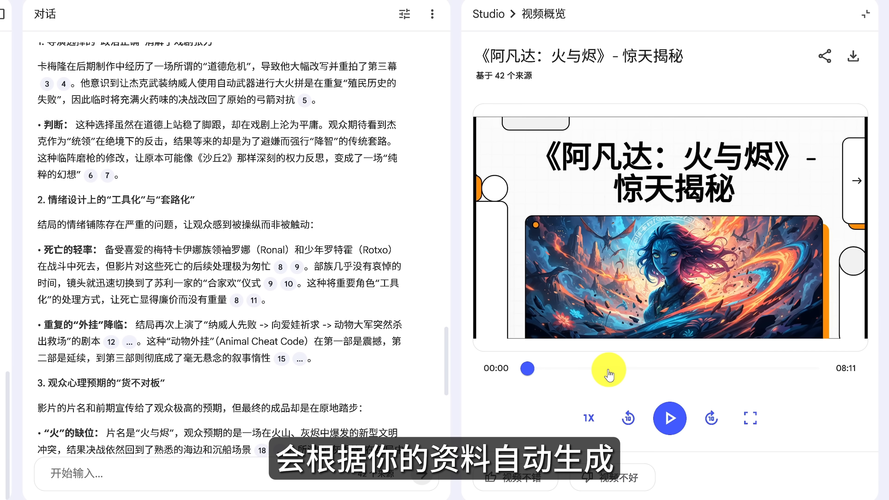
click(607, 369)
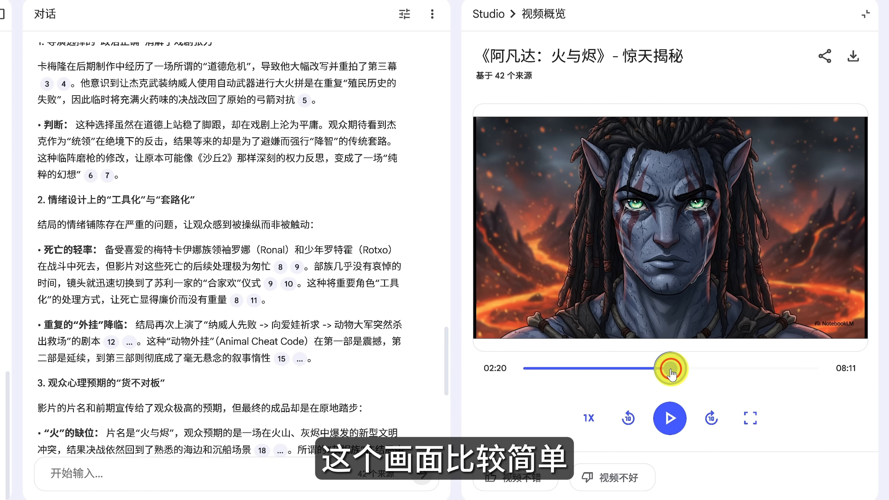
click(671, 370)
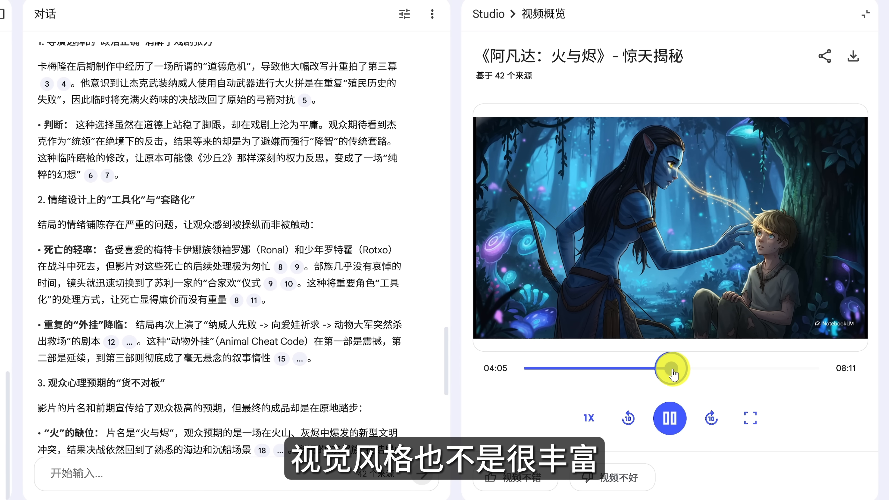
click(721, 370)
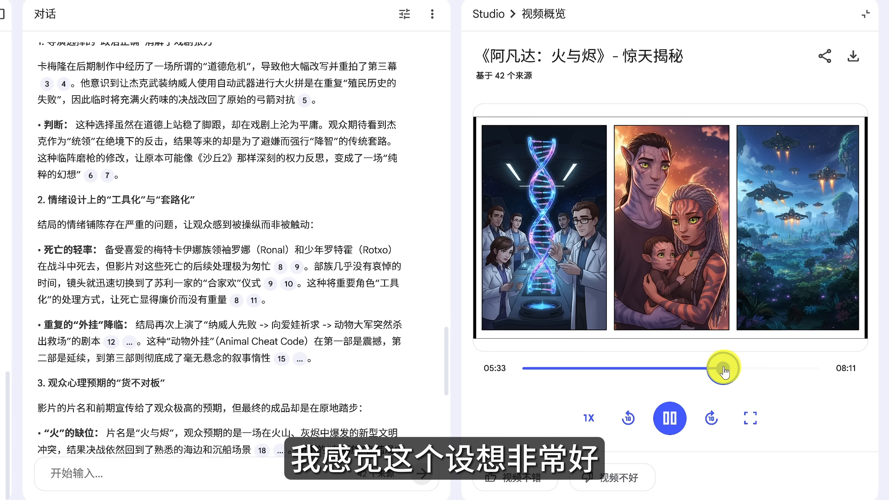
click(870, 15)
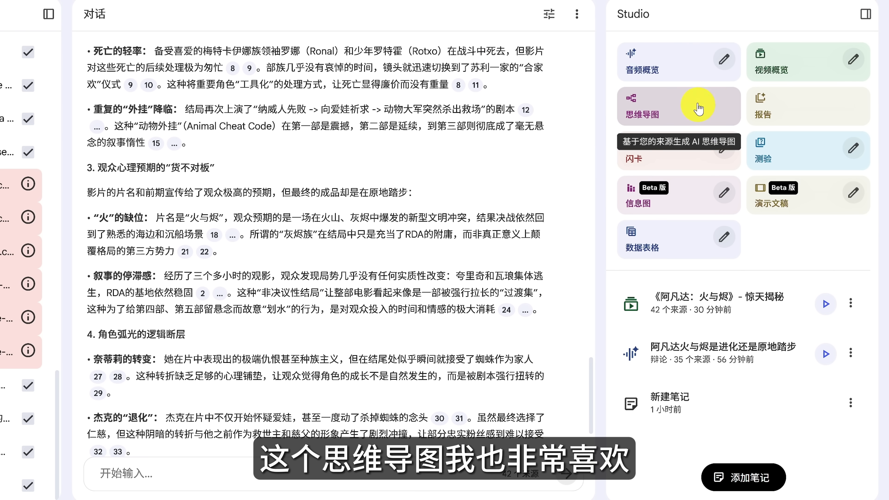
Step: Generate a mind map from the notebook's sources and open it
click(693, 109)
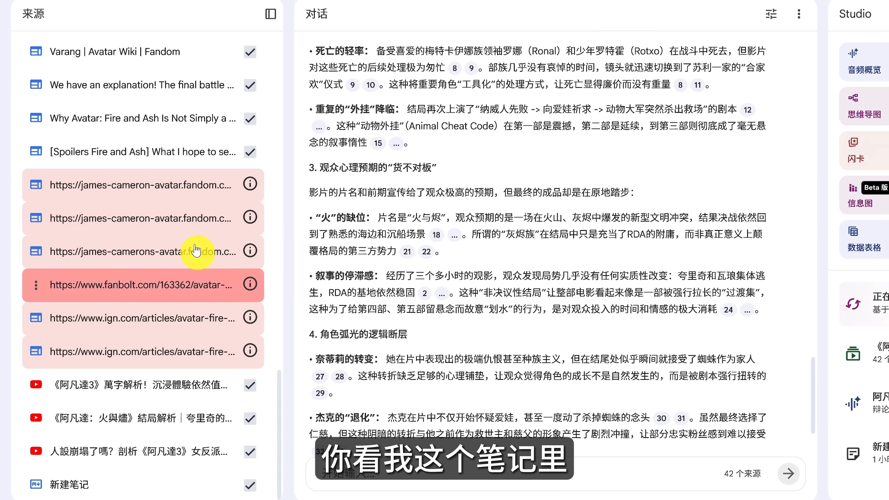
scroll(180, 320, up, 5)
scroll(180, 320, up, 10)
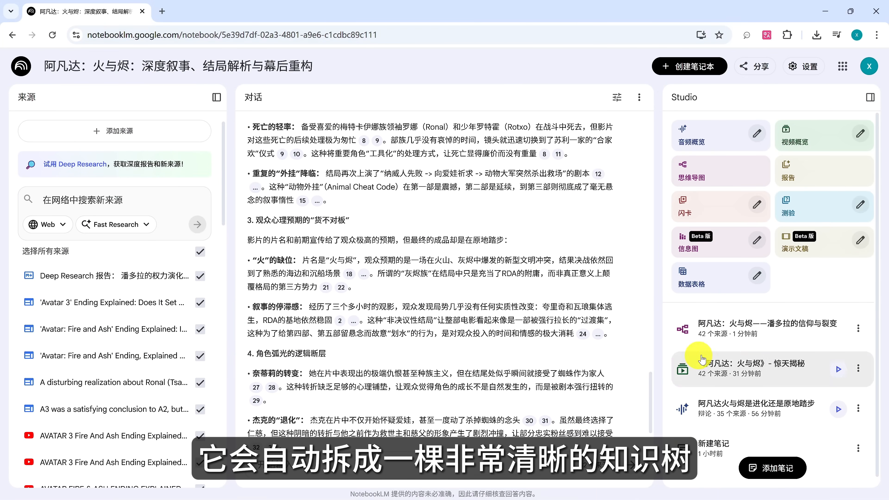
click(691, 325)
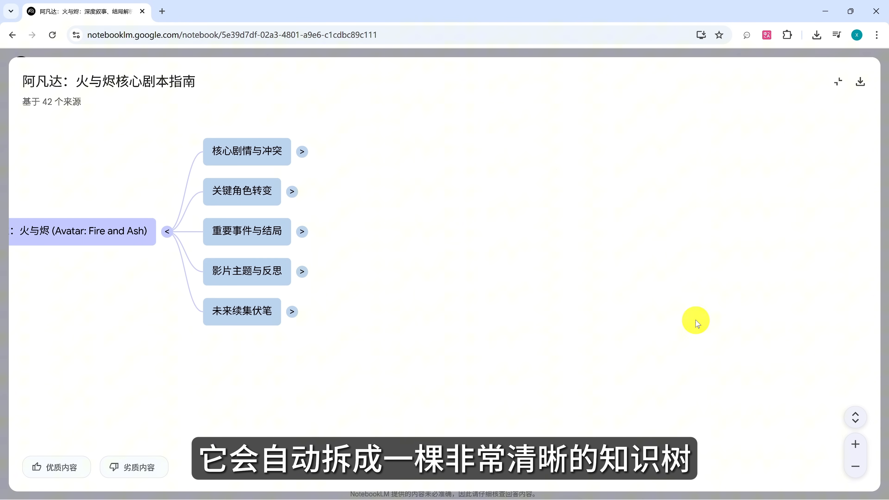
Step: Expand the mind map's 核心剧情与冲突, 关键角色转变, 重要事件与结局 and 蜘蛛 (Spider) branches, and query the chat about the 生理进化 node
click(302, 157)
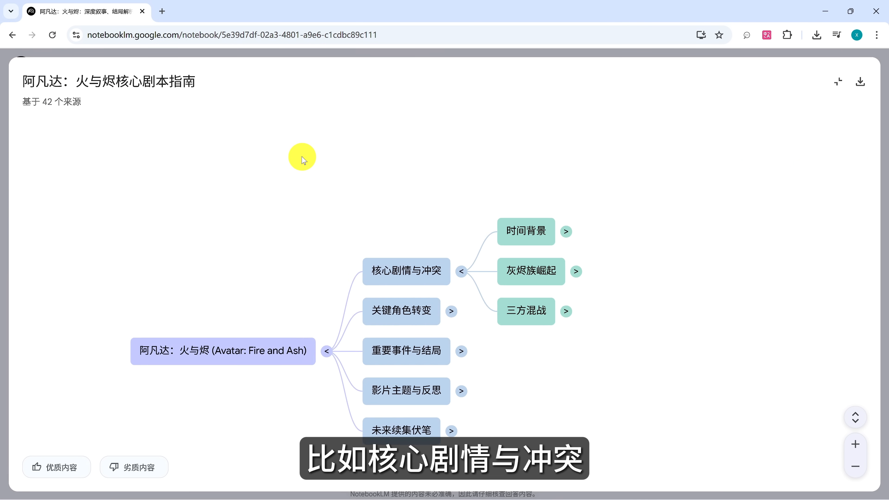
click(456, 314)
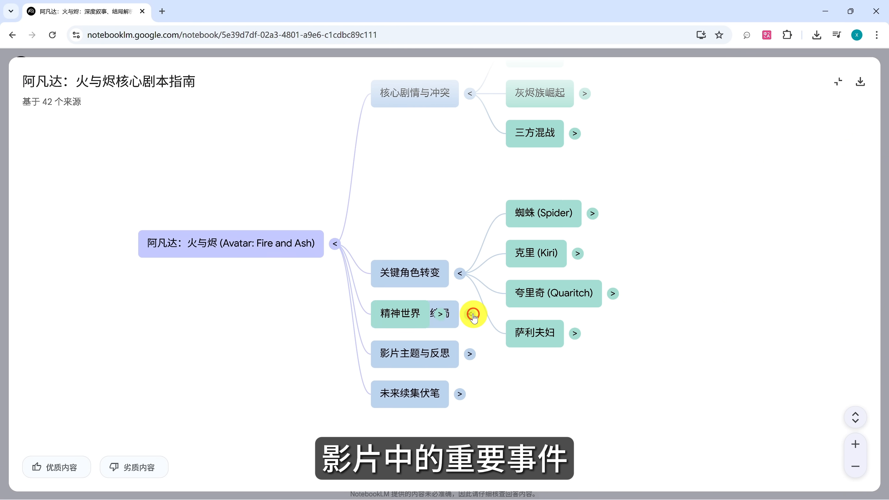
click(472, 314)
drag(633, 213, 559, 316)
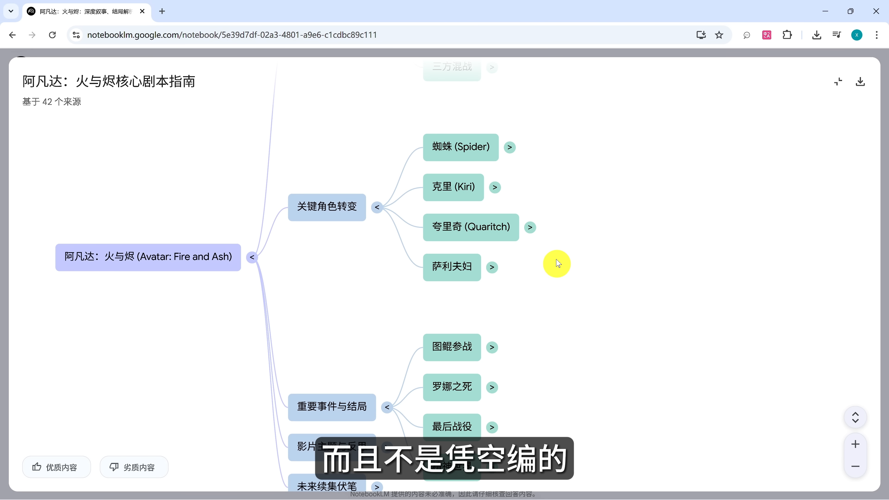
click(511, 148)
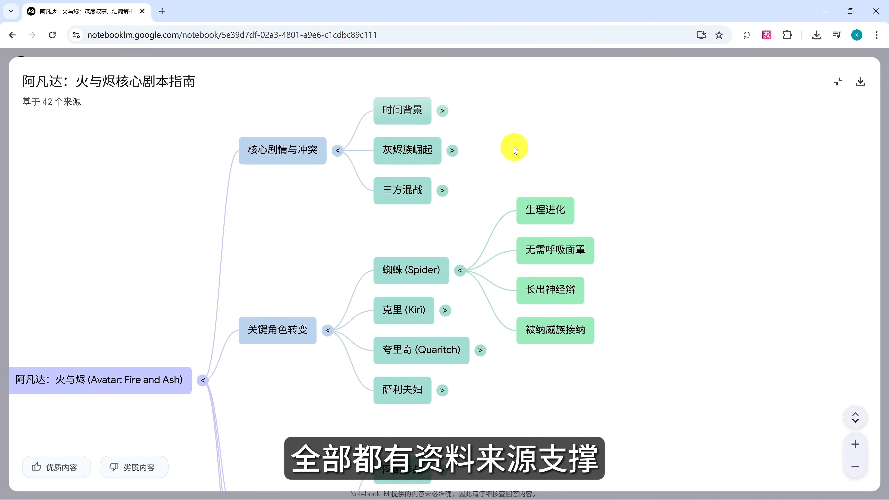
click(558, 224)
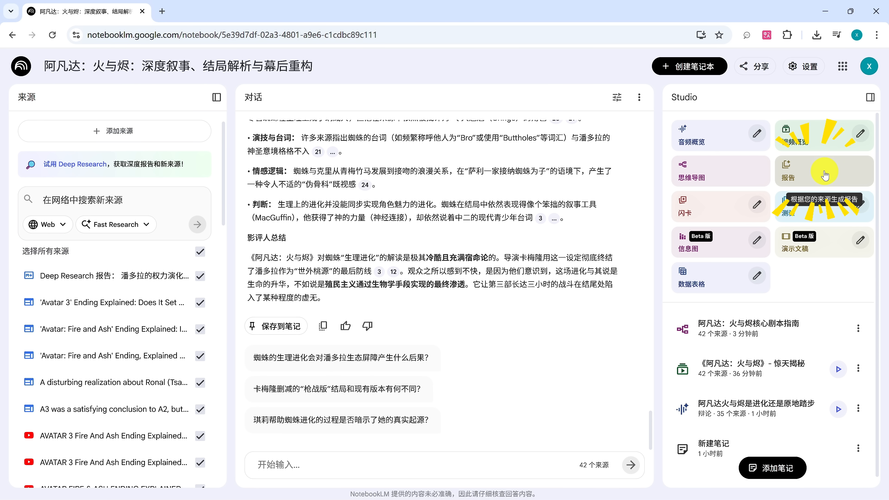
Step: Create a 简报文档 report from the sources and read through its themes and character sections
click(825, 174)
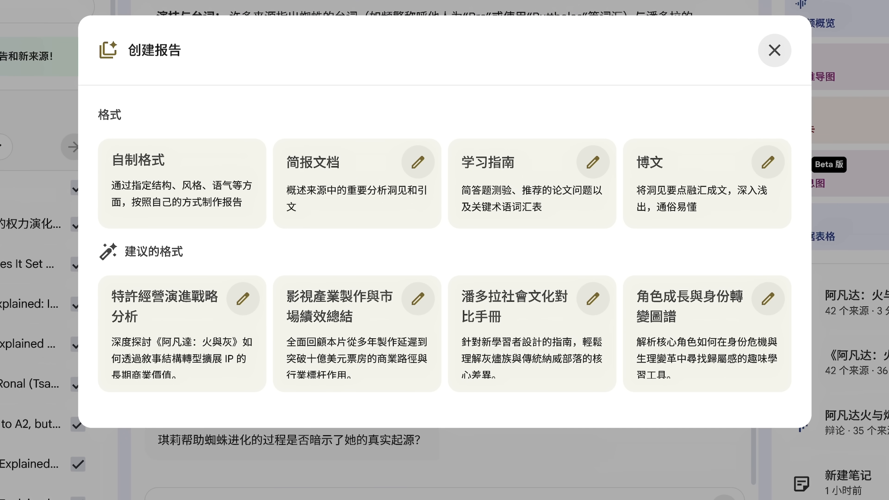
click(341, 192)
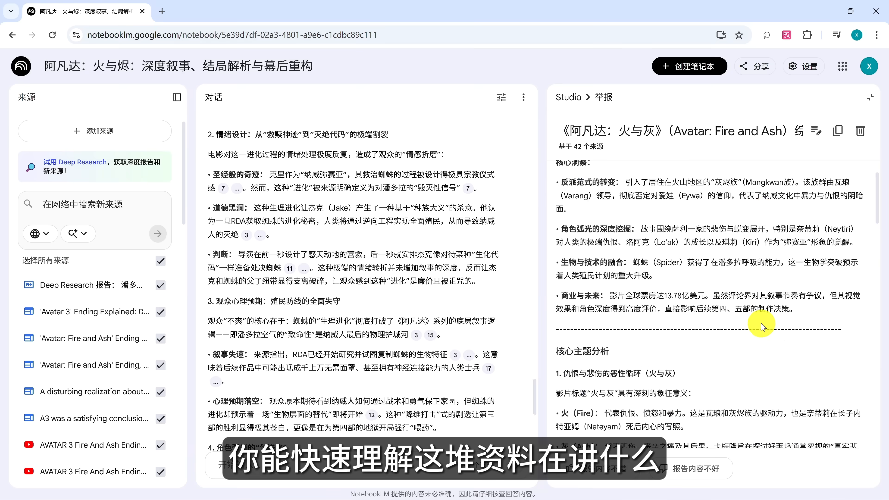
scroll(763, 328, down, 10)
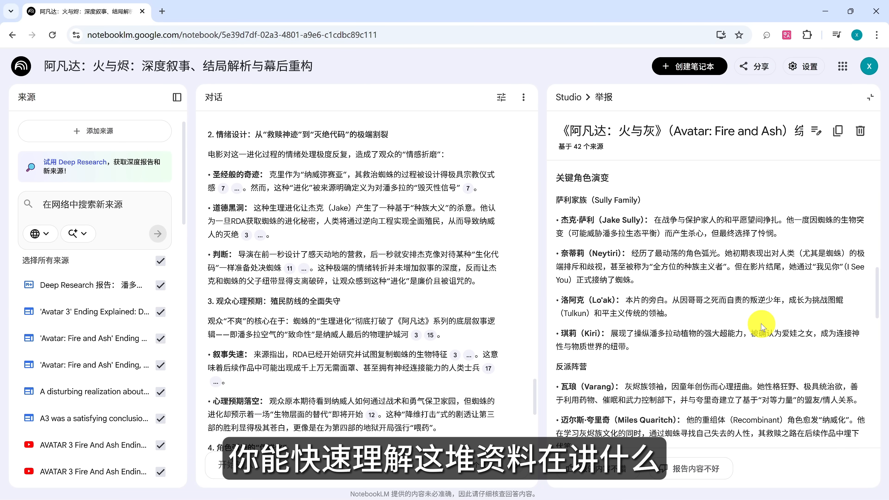
scroll(763, 327, down, 5)
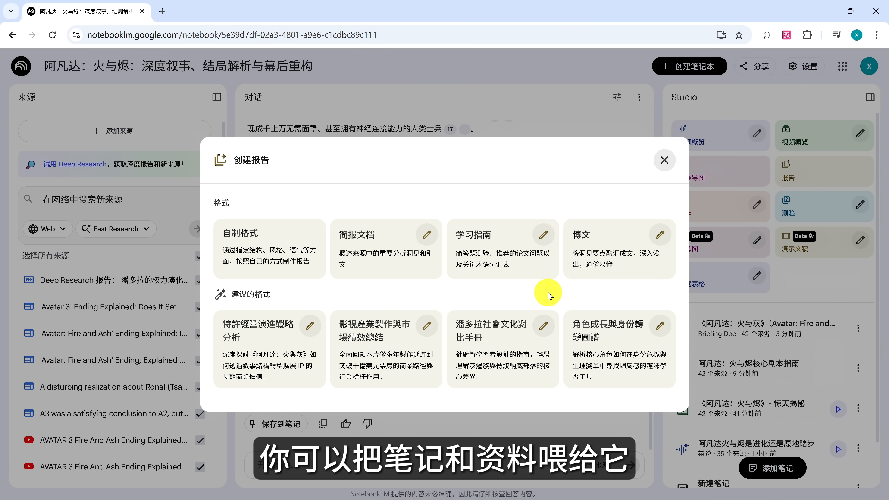
Step: Create a 学习指南 report and review its quiz questions, essay topics and glossary table
click(493, 247)
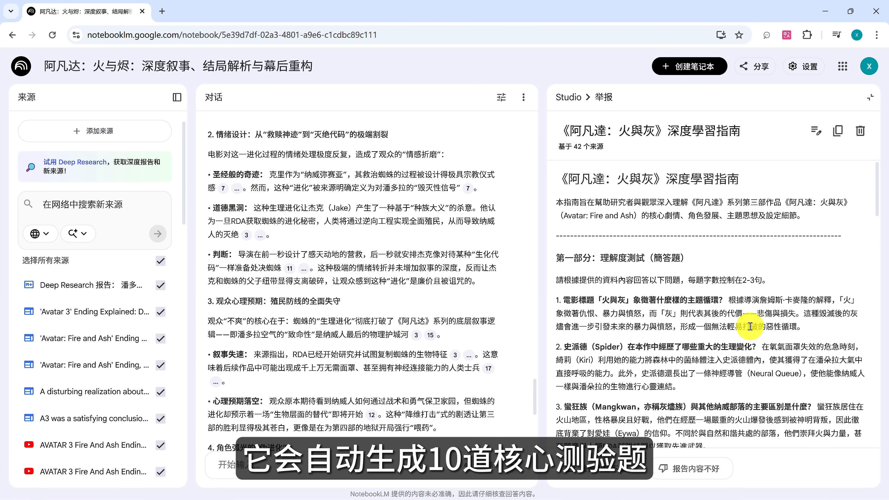
scroll(749, 326, down, 20)
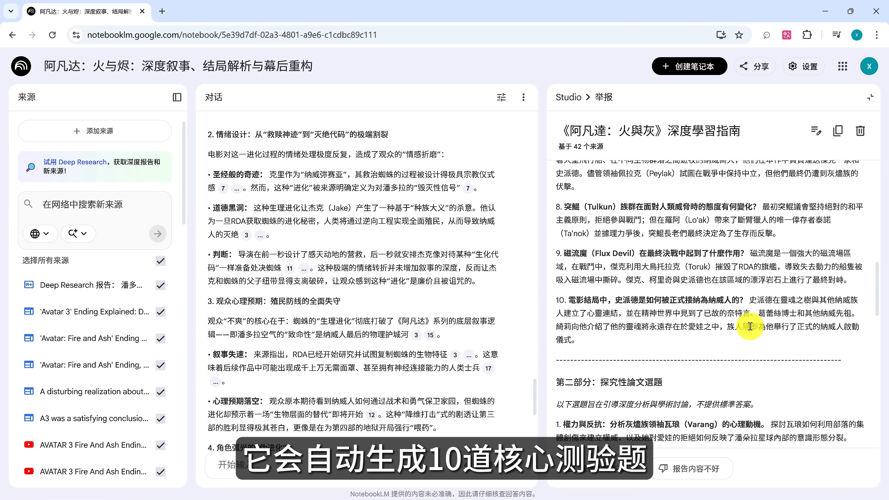
scroll(749, 327, down, 8)
scroll(750, 326, down, 8)
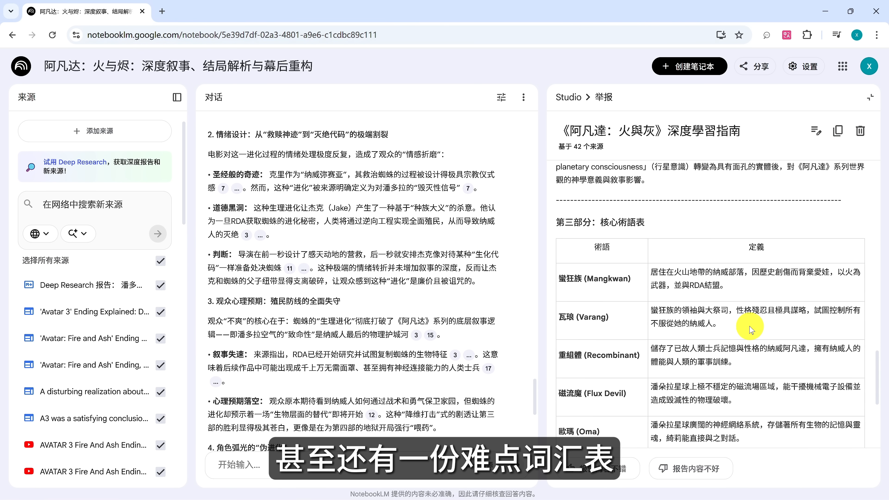
scroll(750, 330, down, 3)
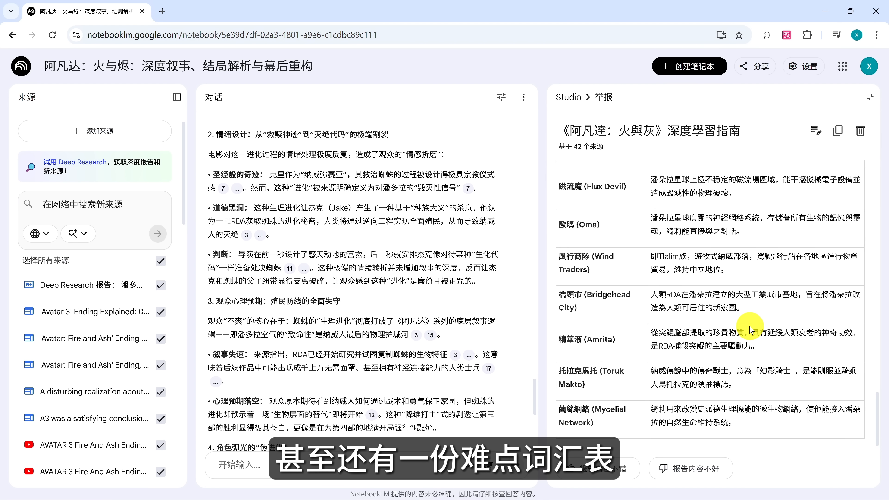
scroll(750, 329, up, 20)
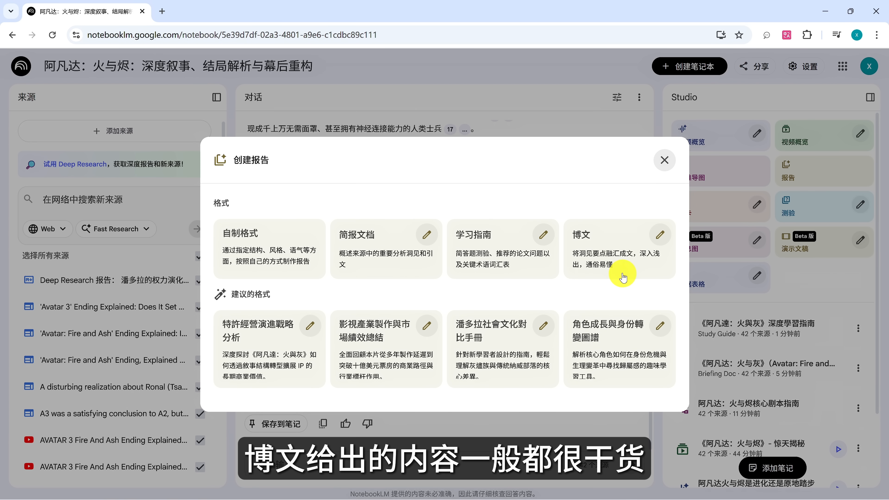
Step: Create a 博文 report from the sources and read through it to the conclusion
click(623, 278)
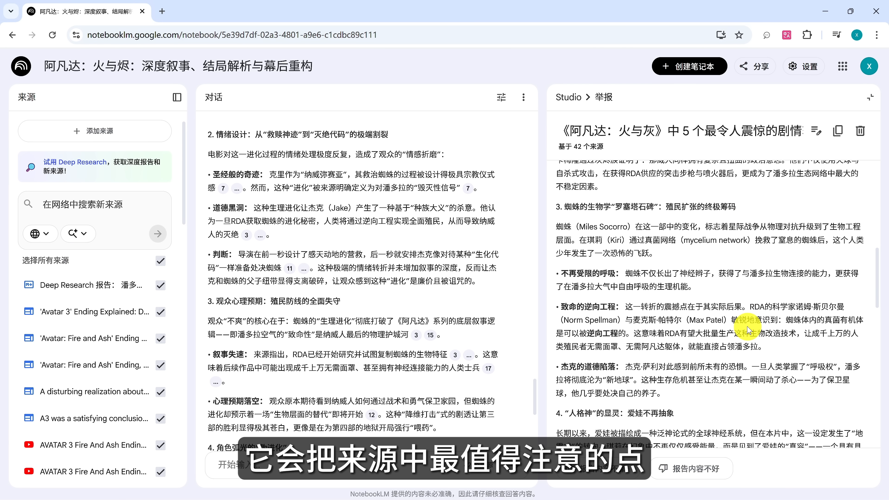
scroll(748, 329, down, 10)
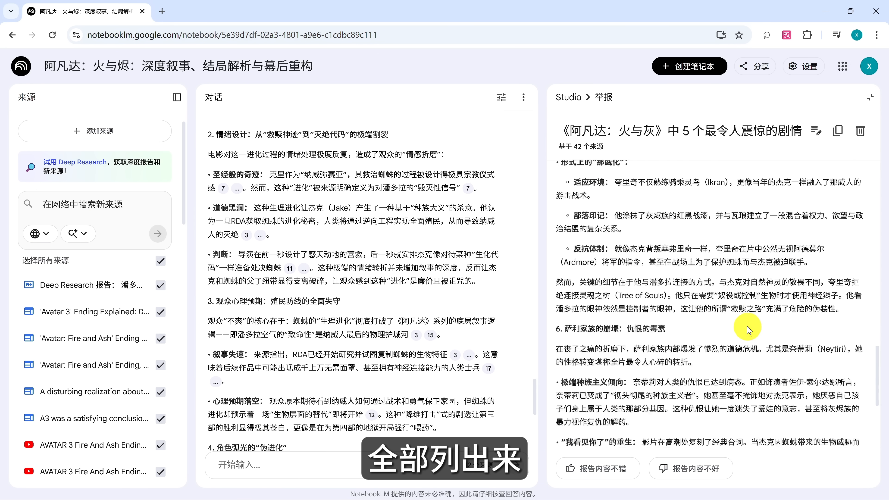
scroll(748, 330, down, 2)
scroll(748, 326, down, 4)
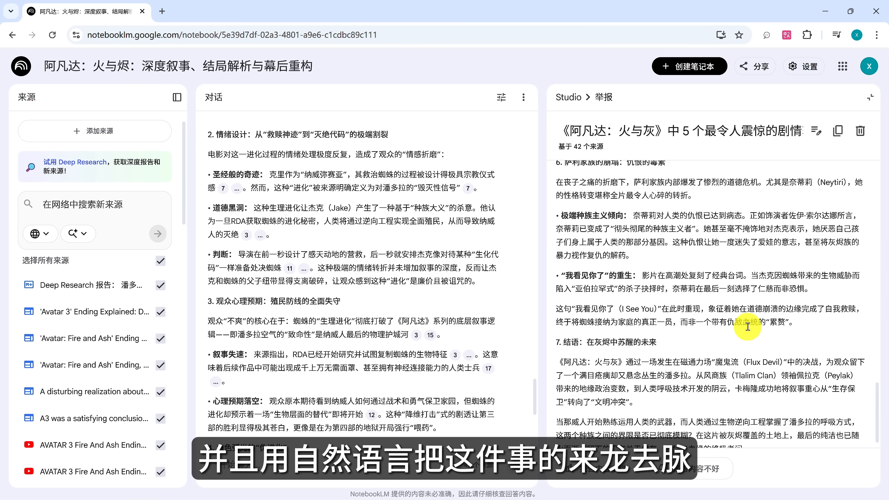
Step: Create a 闪卡 flashcard set from the sources and page forward through its first question cards
scroll(747, 327, up, 4)
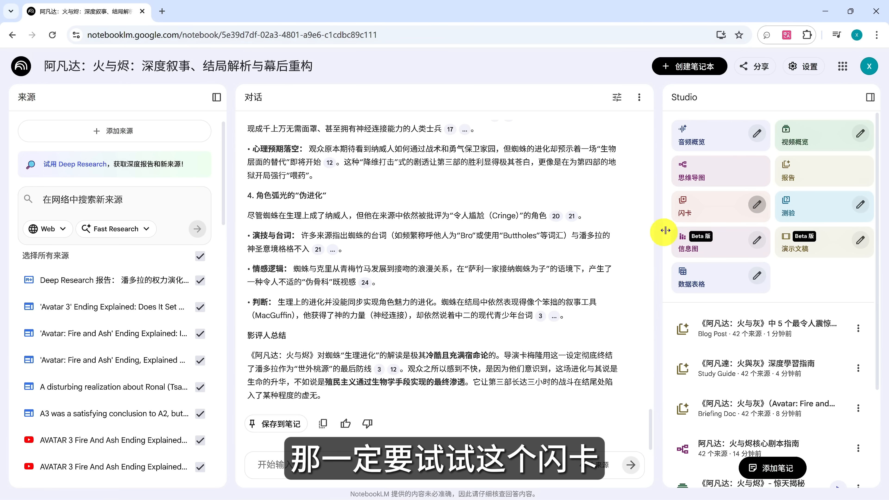
click(709, 202)
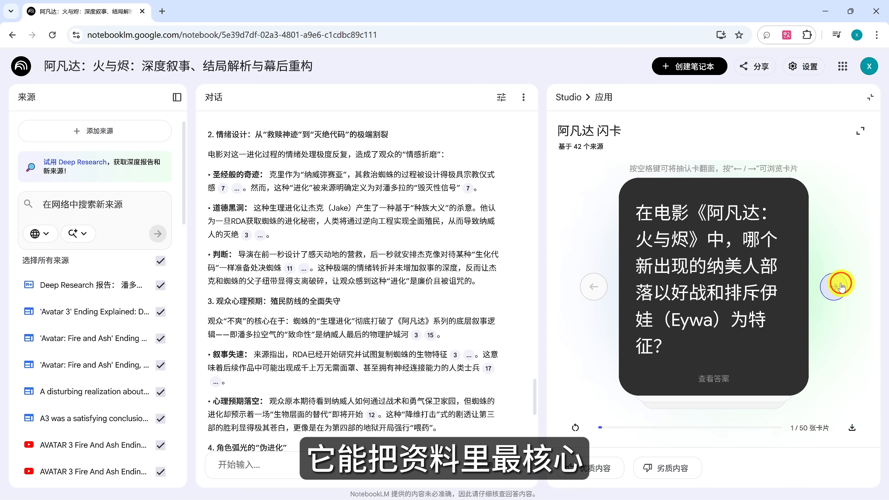
click(842, 287)
click(840, 290)
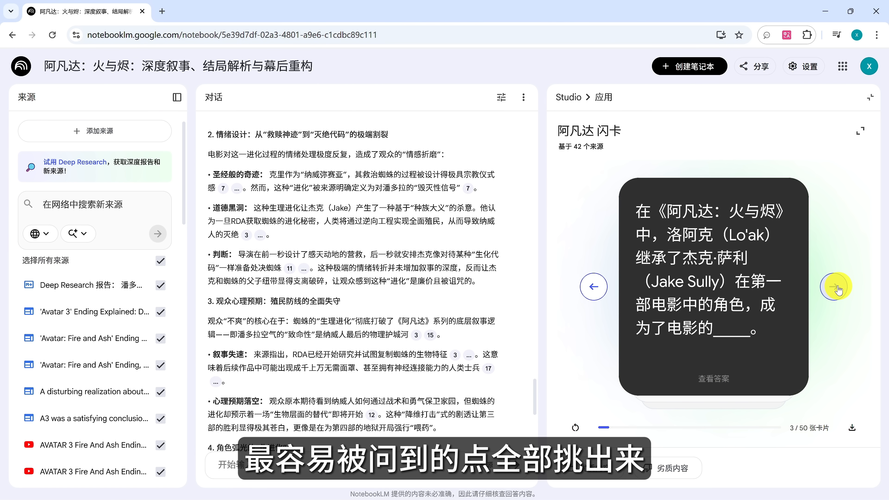
click(839, 289)
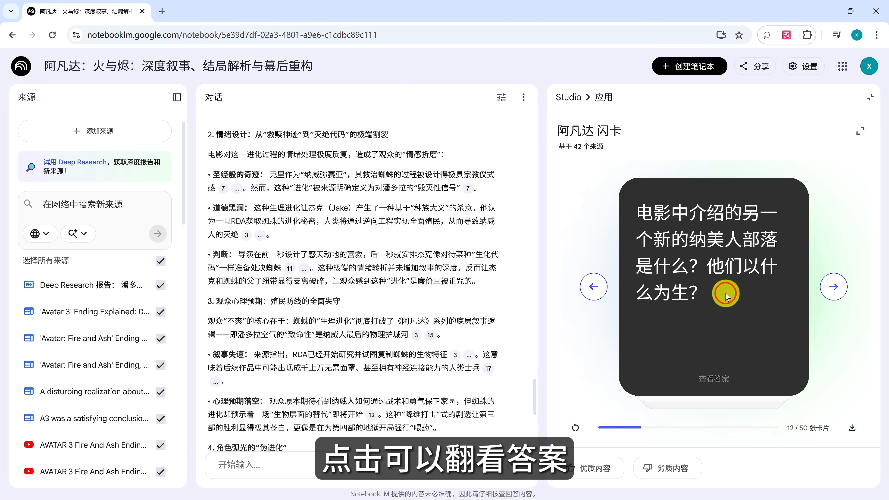
Step: Reveal the answer on the flashcard about the other new Na'vi tribe, request a detailed explanation in the chat, and close the flashcards
click(726, 296)
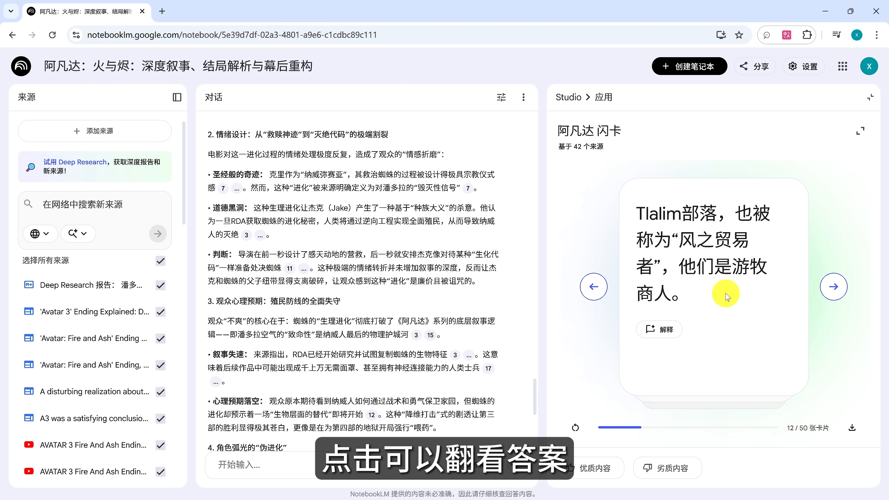
click(673, 332)
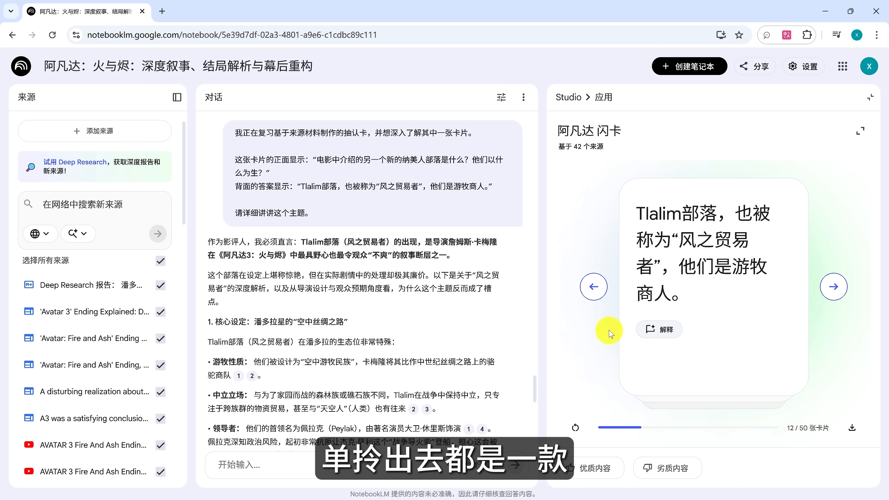
scroll(490, 328, down, 3)
scroll(491, 328, up, 3)
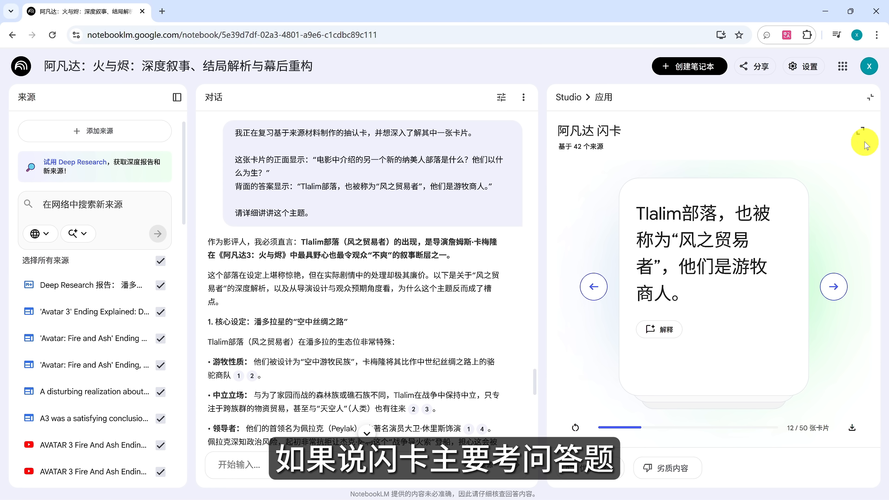
click(870, 99)
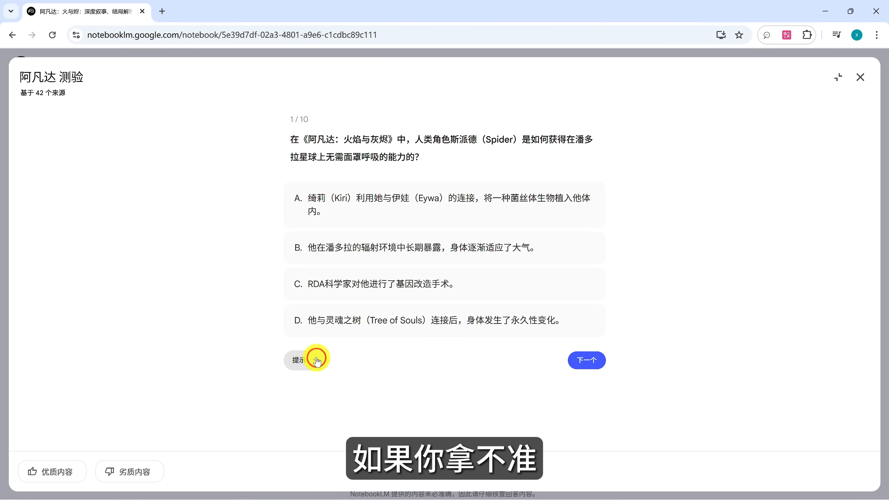
Step: In the 阿凡达 测验 quiz, show the hint for question 1, answer it with option D, and request an explanation in the chat
click(316, 361)
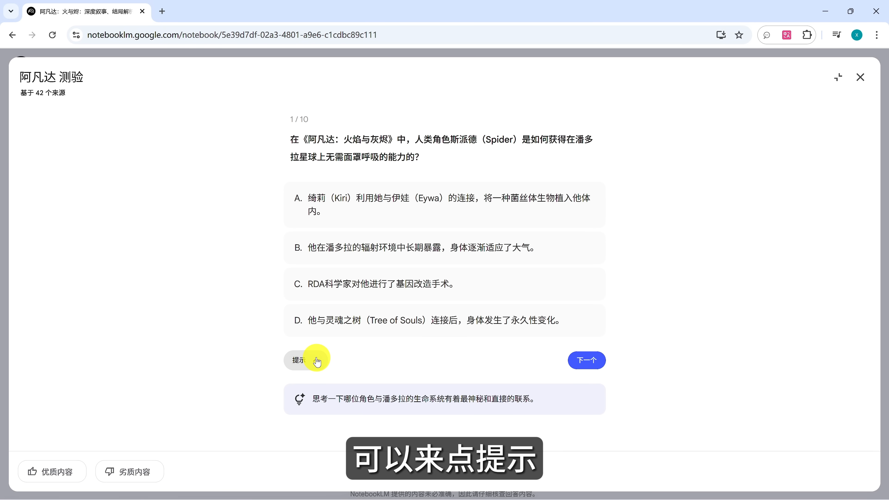
click(419, 321)
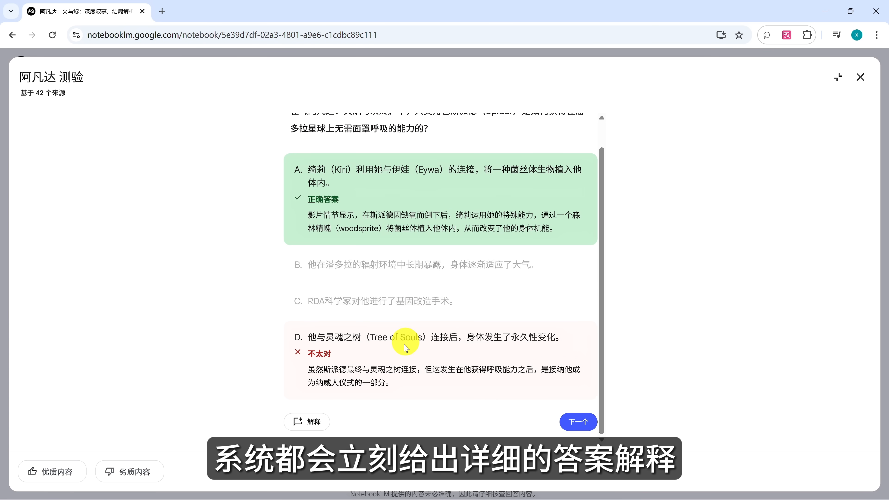
click(308, 422)
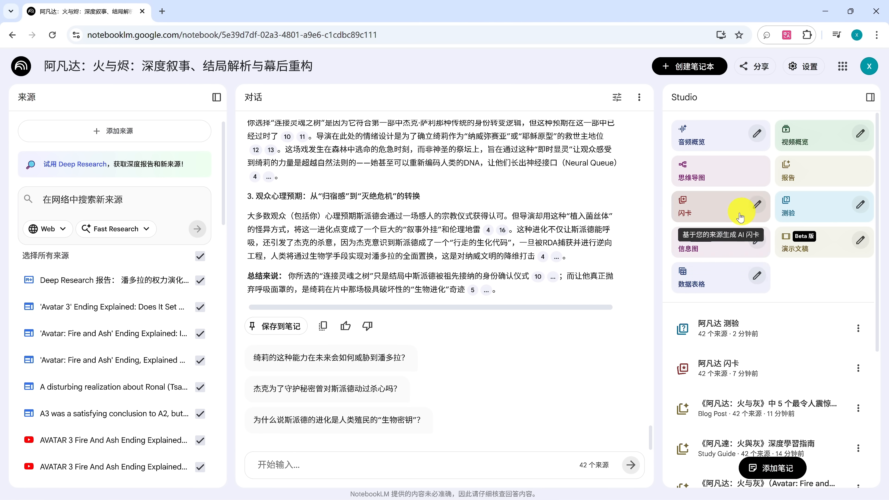
Step: Create a 信息图 infographic from the notebook's sources
click(715, 243)
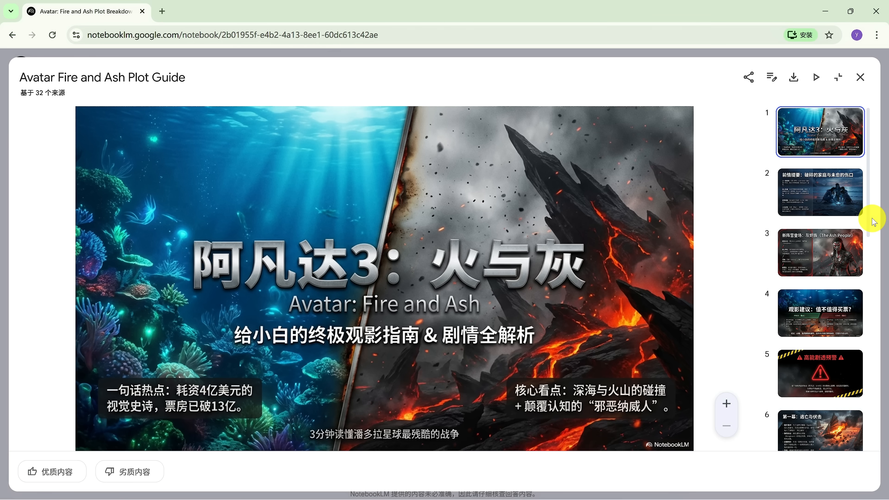
Step: Look through slides 2 to 7 of the Avatar Fire and Ash Plot Guide slide deck
click(837, 207)
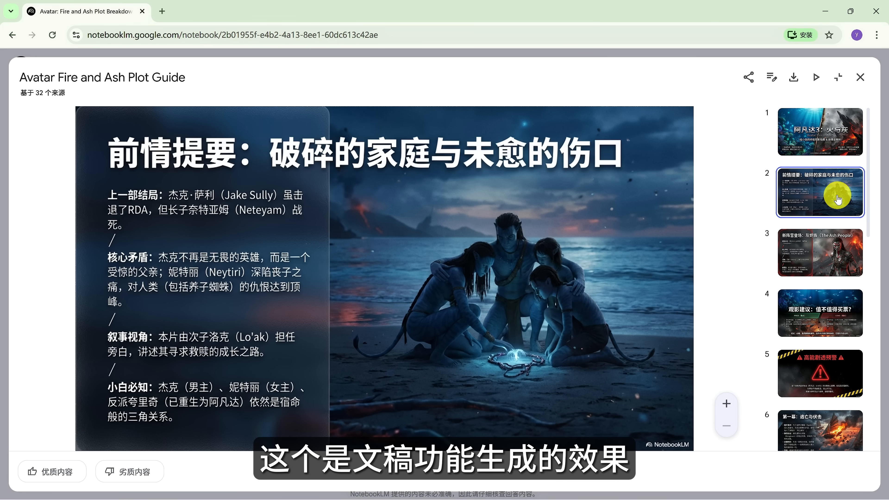
click(836, 253)
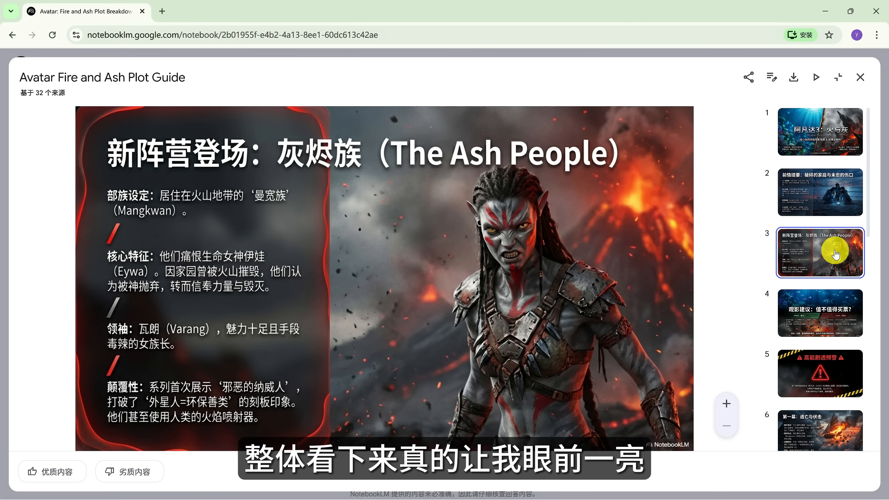
click(831, 311)
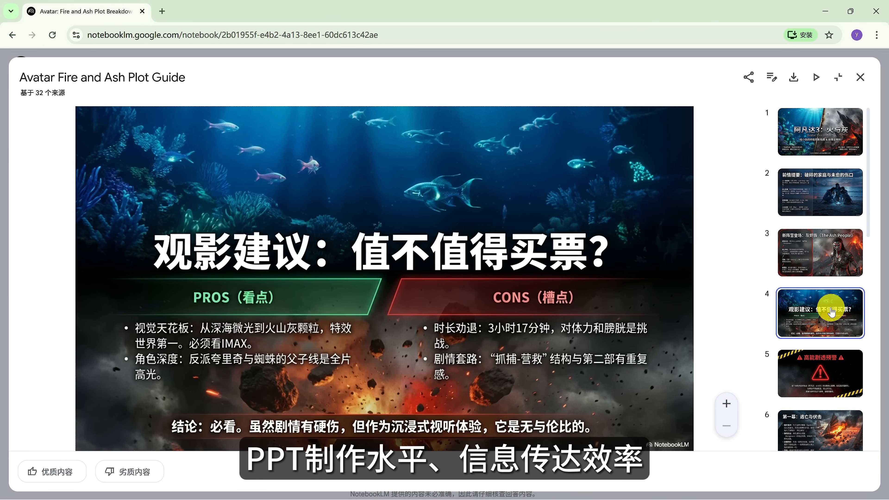
scroll(832, 310, down, 5)
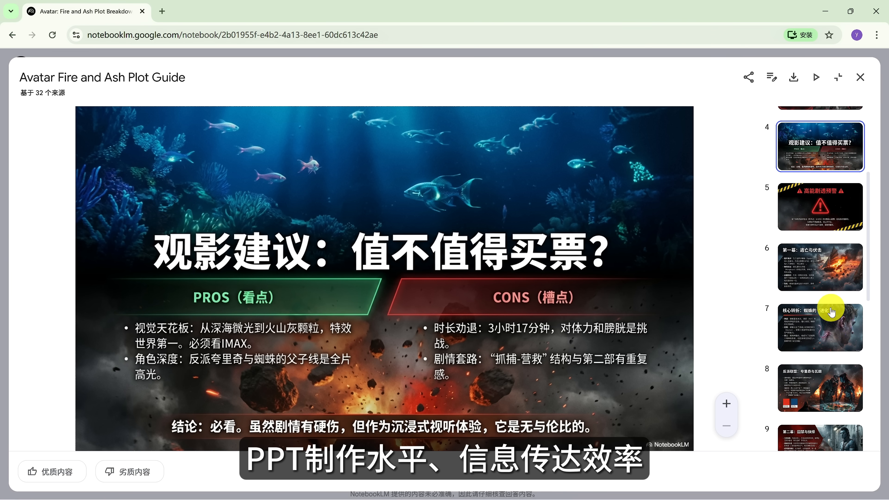
click(837, 217)
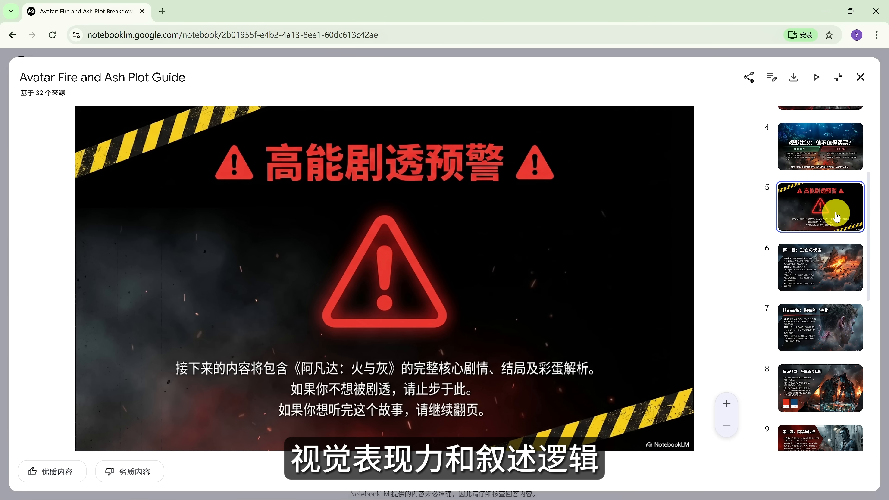
click(833, 260)
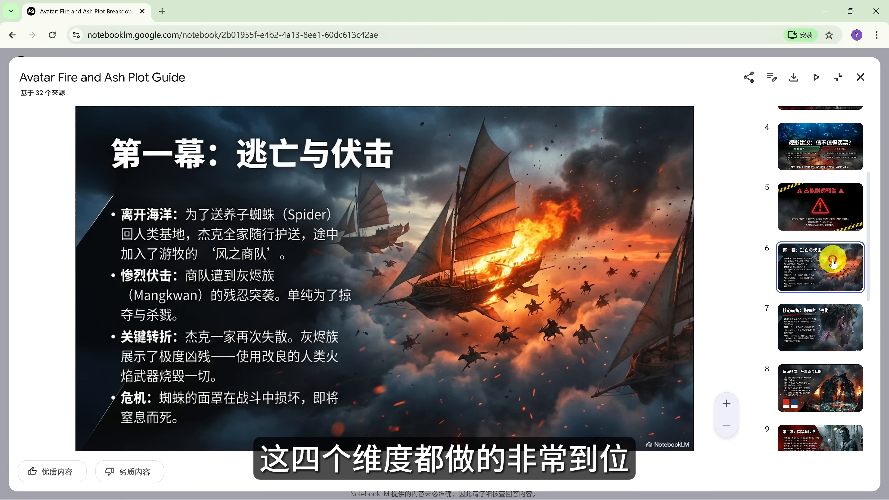
click(829, 326)
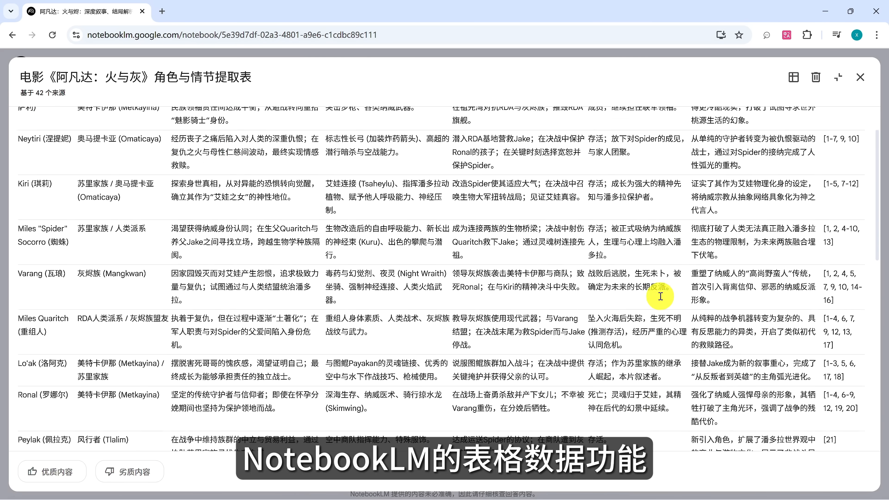
Step: Read through the character and plot data table 电影《阿凡达：火与灰》角色与情节提取表, including its source references
scroll(660, 297, down, 5)
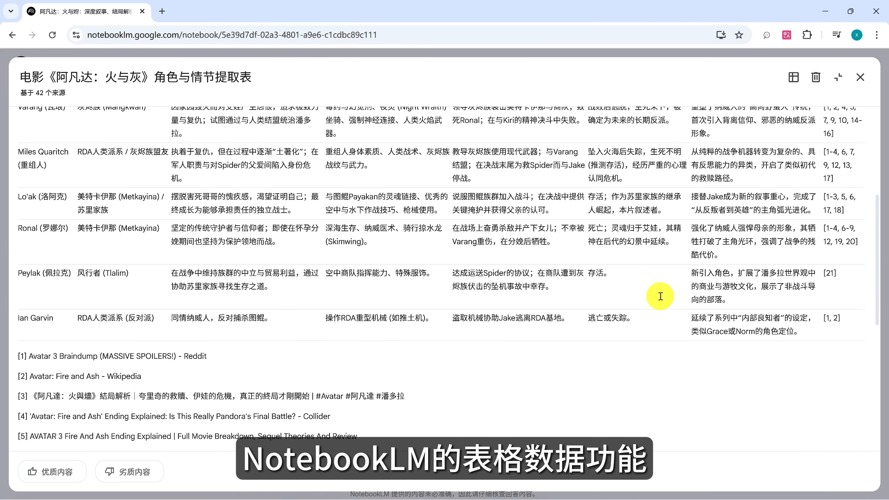
scroll(660, 297, down, 6)
scroll(661, 297, up, 8)
scroll(661, 299, up, 2)
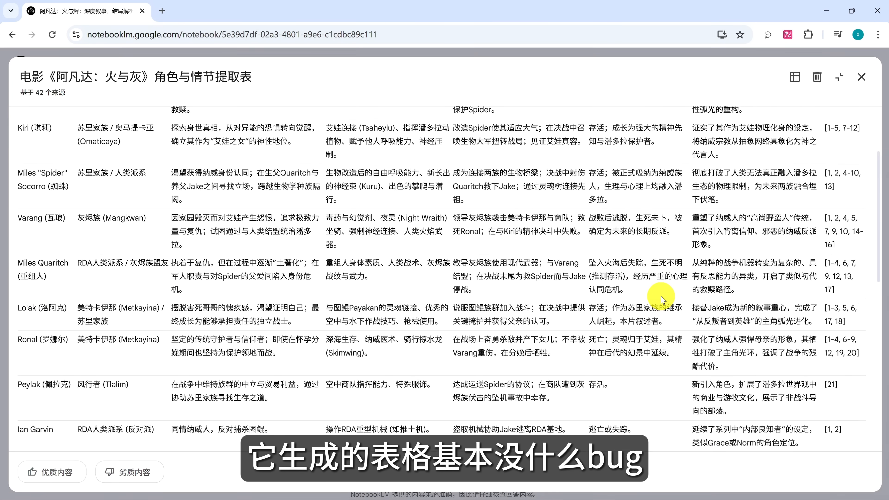